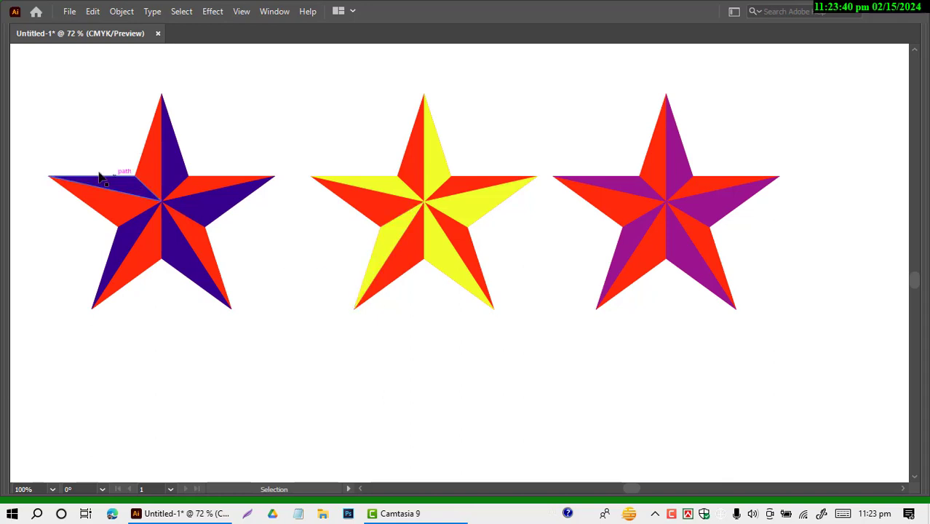
Move the blue and yellow stars slightly up, and the purple star up and to the right.
{"action": "left_click_drag", "start_coordinate": [159, 208], "coordinate": [156, 186]}
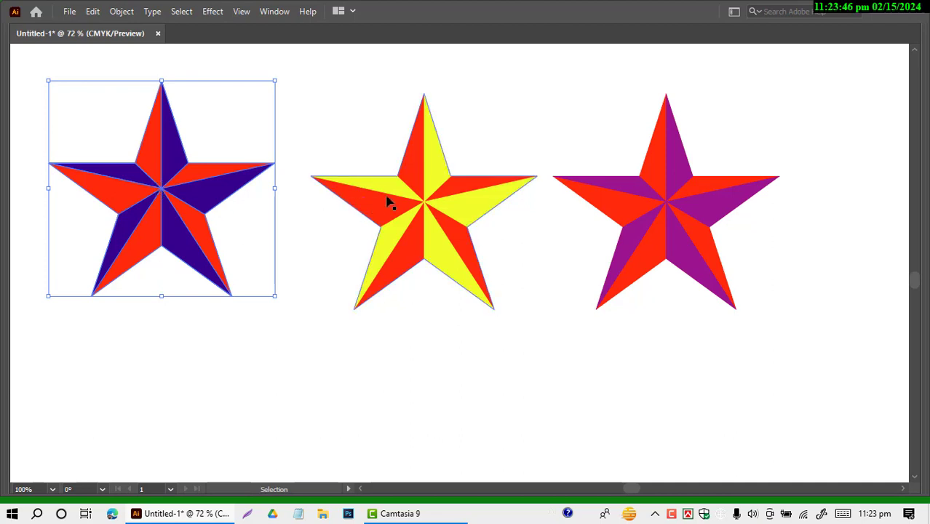
{"action": "left_click_drag", "start_coordinate": [419, 201], "coordinate": [424, 166]}
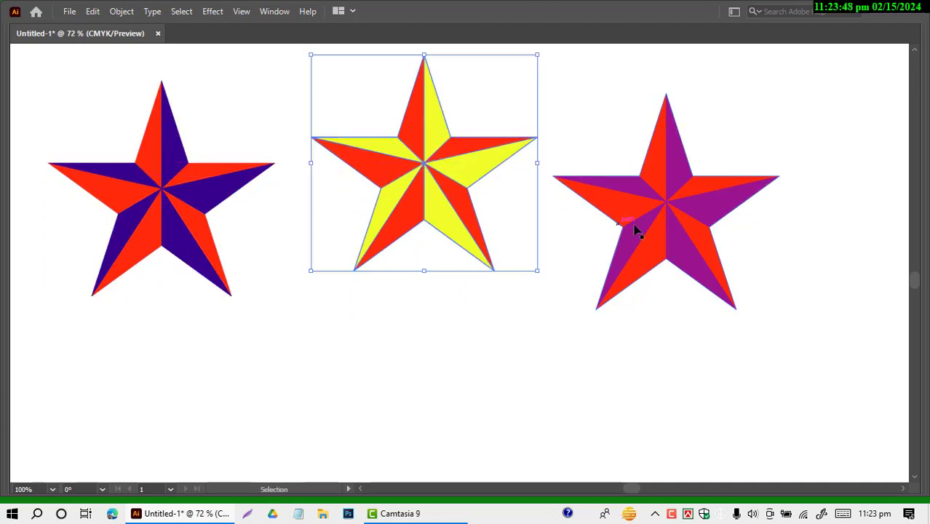
{"action": "left_click_drag", "start_coordinate": [669, 208], "coordinate": [691, 203]}
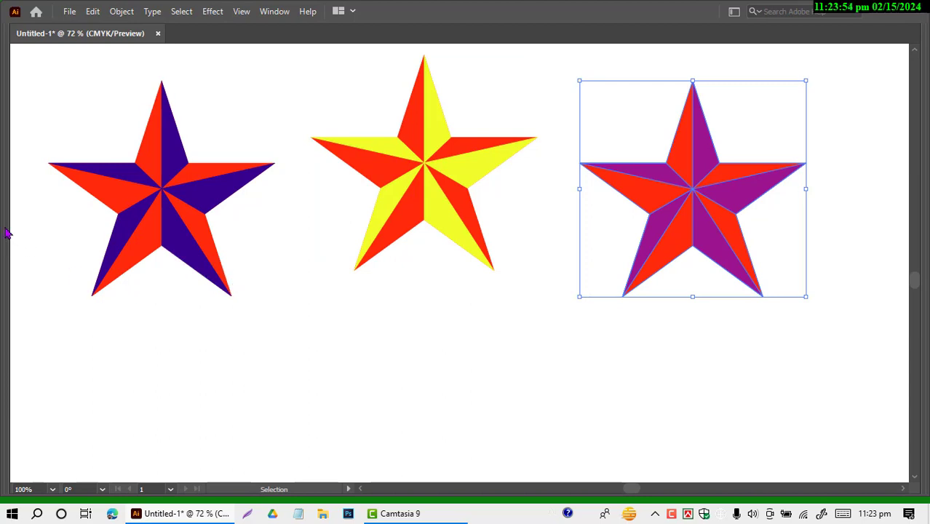
Show the hidden panels and rearrange the stars in a triangle, with purple above, blue below left and yellow below right.
{"action": "mouse_move", "coordinate": [6, 230]}
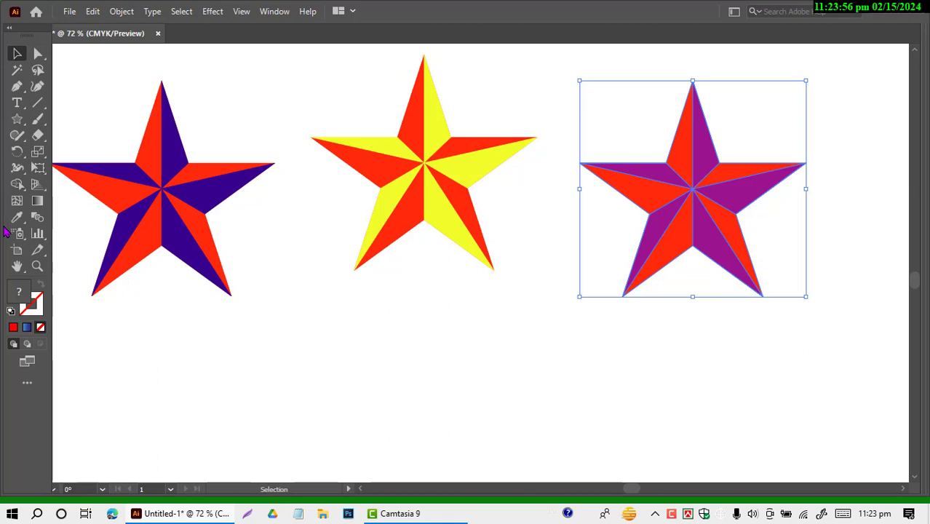
{"action": "scroll", "coordinate": [515, 373], "scroll_direction": "up", "scroll_amount": 2}
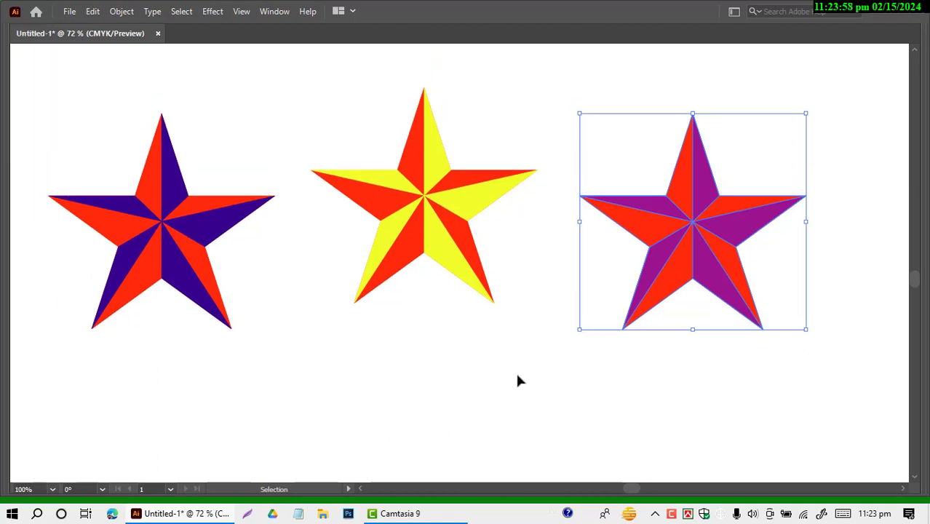
{"action": "scroll", "coordinate": [516, 378], "scroll_direction": "up", "scroll_amount": 1}
{"action": "scroll", "coordinate": [508, 372], "scroll_direction": "down", "scroll_amount": 1}
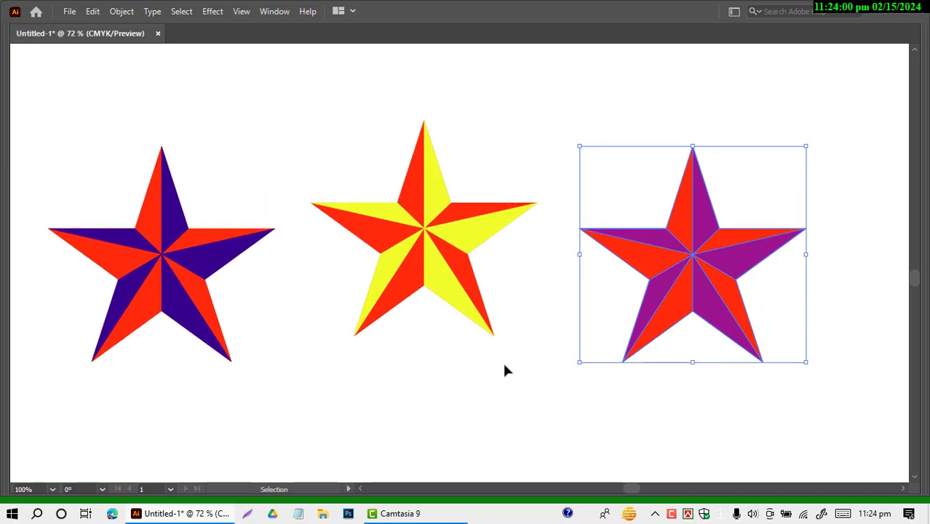
{"action": "key", "text": "Tab"}
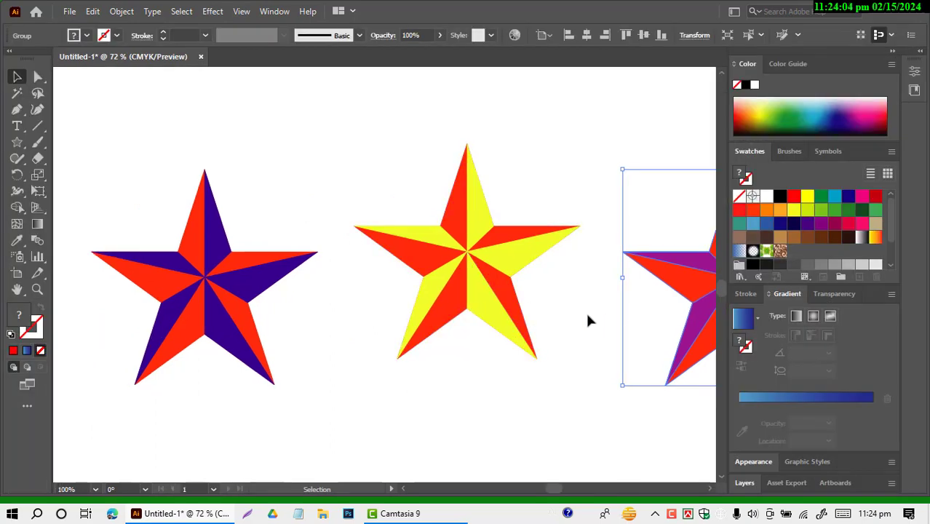
{"action": "left_click_drag", "start_coordinate": [704, 279], "coordinate": [346, 173]}
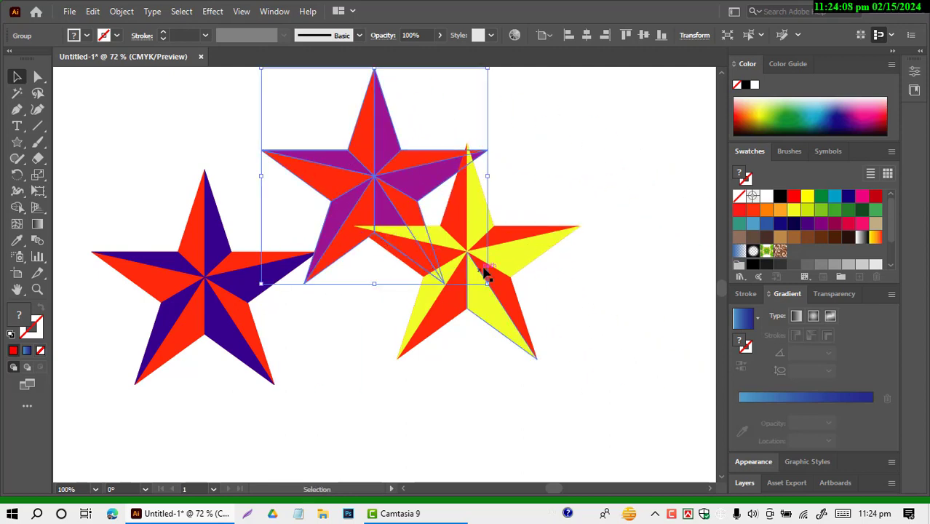
{"action": "left_click_drag", "start_coordinate": [484, 270], "coordinate": [562, 309]}
{"action": "mouse_move", "coordinate": [211, 306]}
{"action": "left_mouse_down"}
{"action": "mouse_move", "coordinate": [240, 313]}
{"action": "mouse_move", "coordinate": [225, 311]}
{"action": "left_mouse_up"}
Select all three stars, scale them down together and move them to the lower-right edge of the canvas, then deselect them.
{"action": "left_click_drag", "start_coordinate": [118, 101], "coordinate": [688, 418]}
{"action": "scroll", "coordinate": [263, 240], "scroll_direction": "up", "scroll_amount": 2}
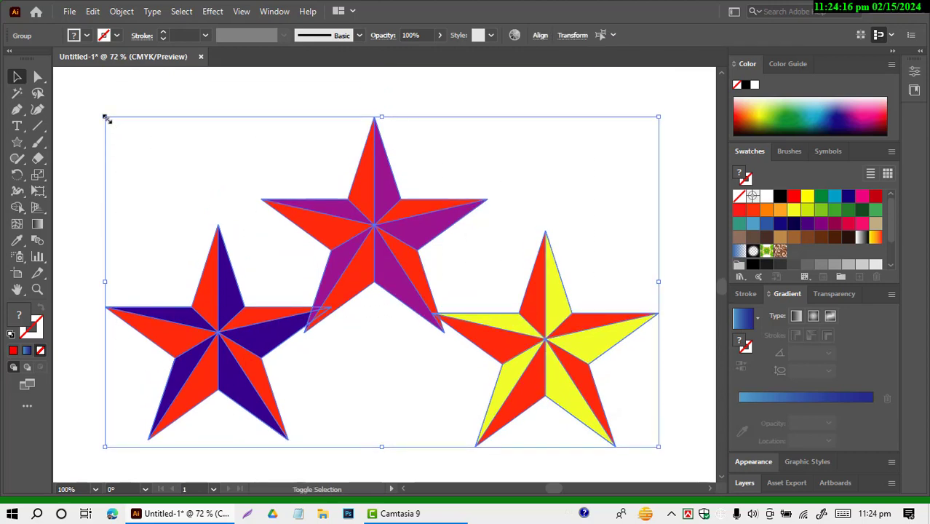
{"action": "left_click_drag", "start_coordinate": [107, 118], "coordinate": [548, 381]}
{"action": "left_click_drag", "start_coordinate": [601, 413], "coordinate": [673, 440]}
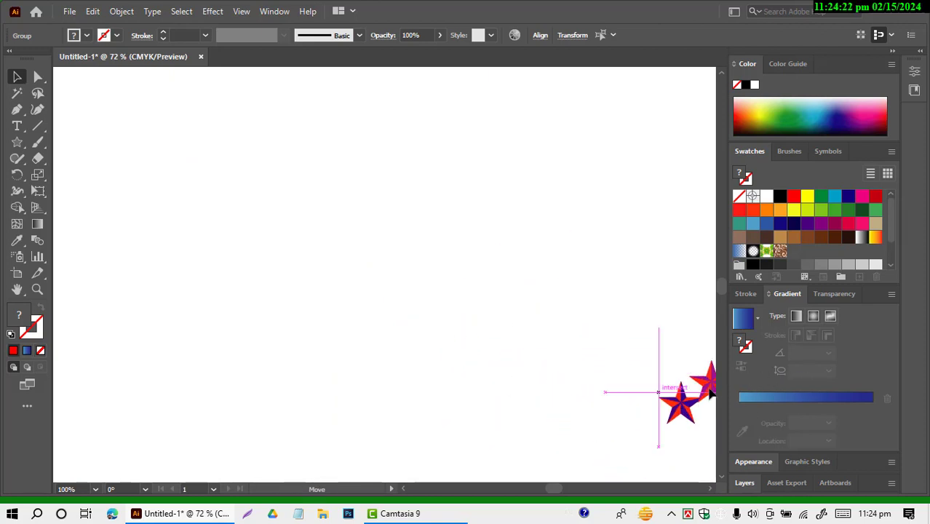
{"action": "left_click", "coordinate": [377, 280]}
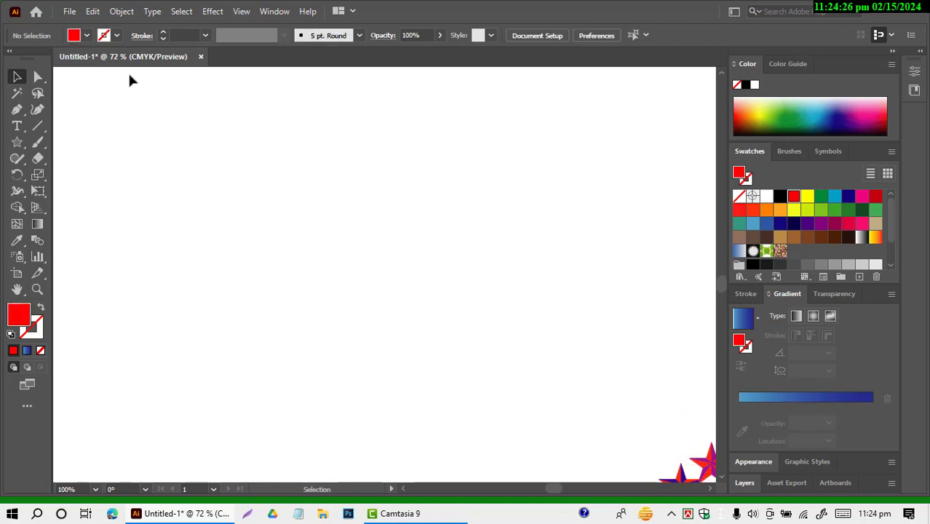
Draw a large upright five-pointed red star without a stroke, keeping its side arms' upper edges level, using the Star tool.
{"action": "left_click", "coordinate": [18, 143]}
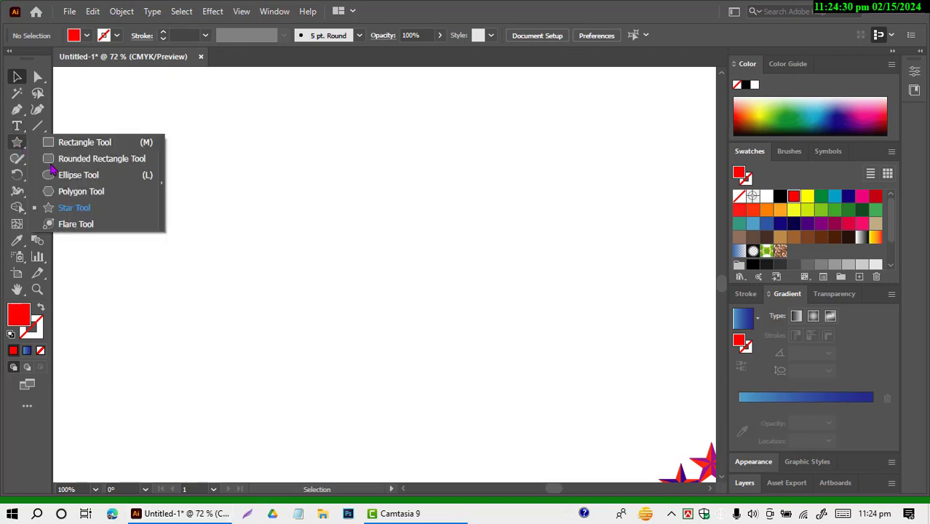
{"action": "left_click", "coordinate": [82, 208]}
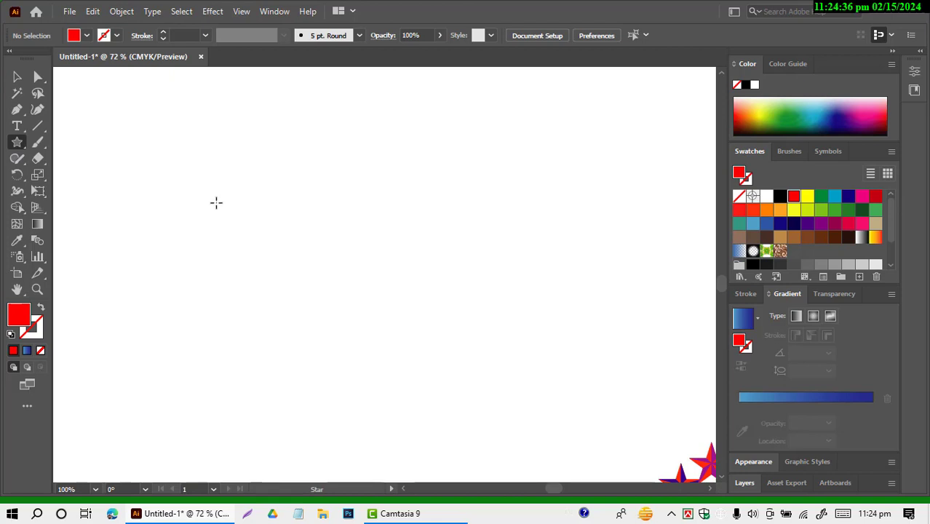
{"action": "mouse_move", "coordinate": [138, 513]}
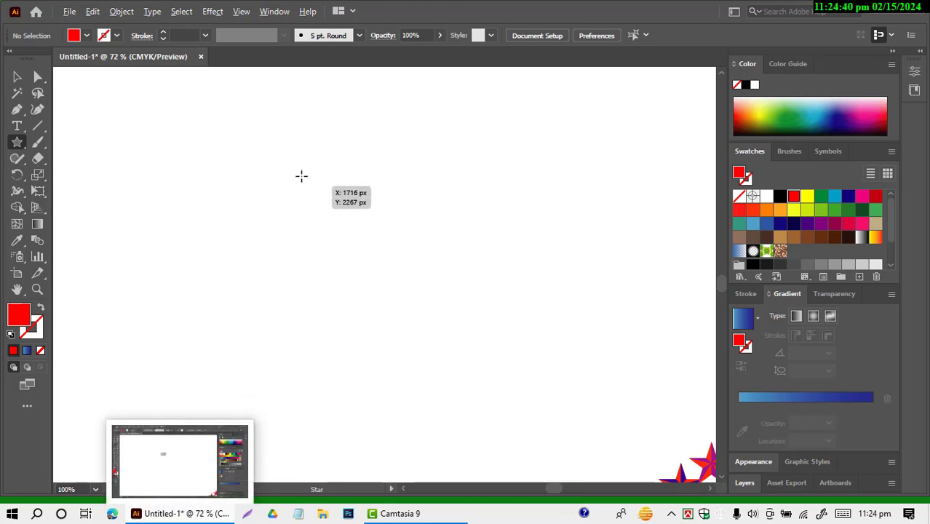
{"action": "key", "text": "alt+shift"}
{"action": "left_click_drag", "start_coordinate": [337, 194], "coordinate": [377, 309]}
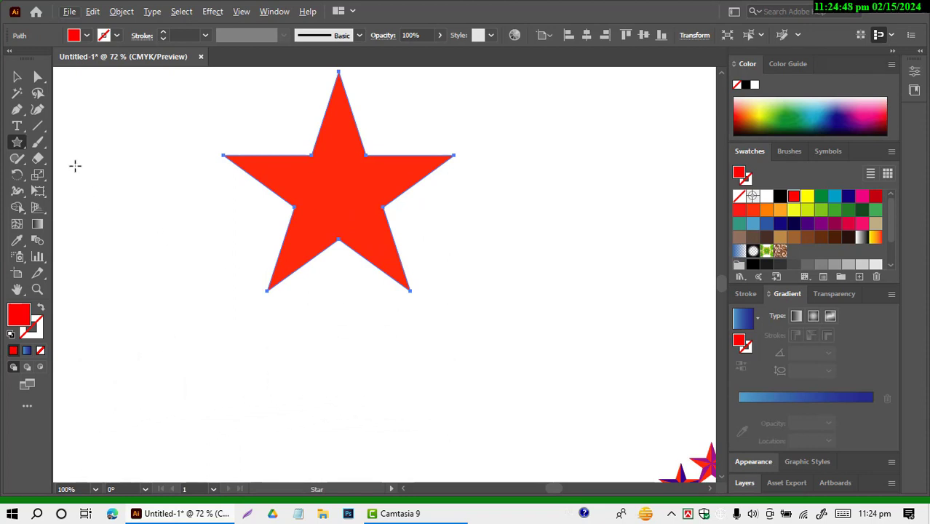
Move the red star down and slightly right to the middle of the empty canvas and deselect it.
{"action": "left_click", "coordinate": [17, 77]}
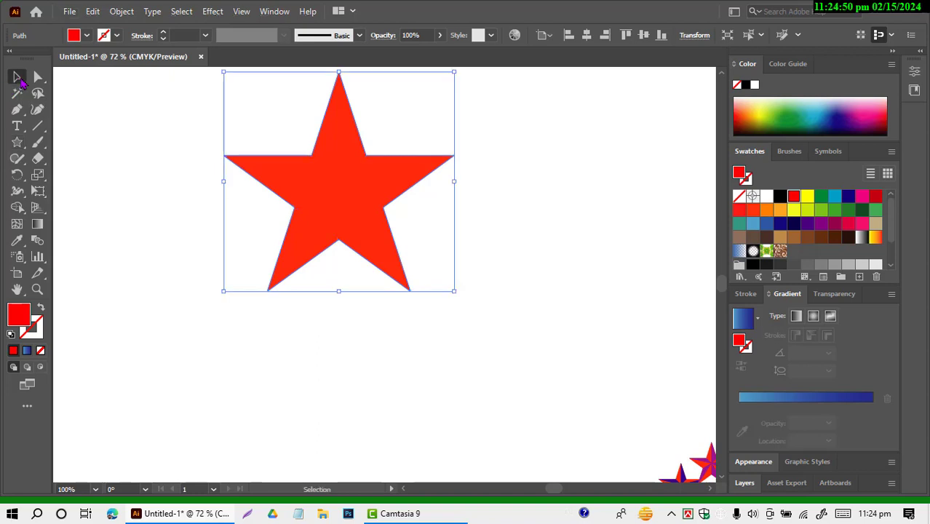
{"action": "left_click_drag", "start_coordinate": [336, 195], "coordinate": [337, 267]}
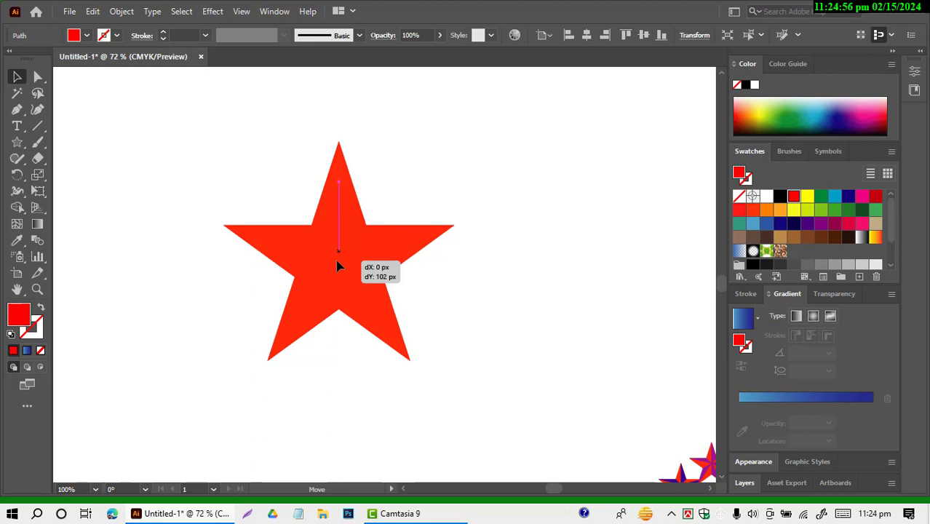
{"action": "left_click_drag", "start_coordinate": [338, 266], "coordinate": [369, 269]}
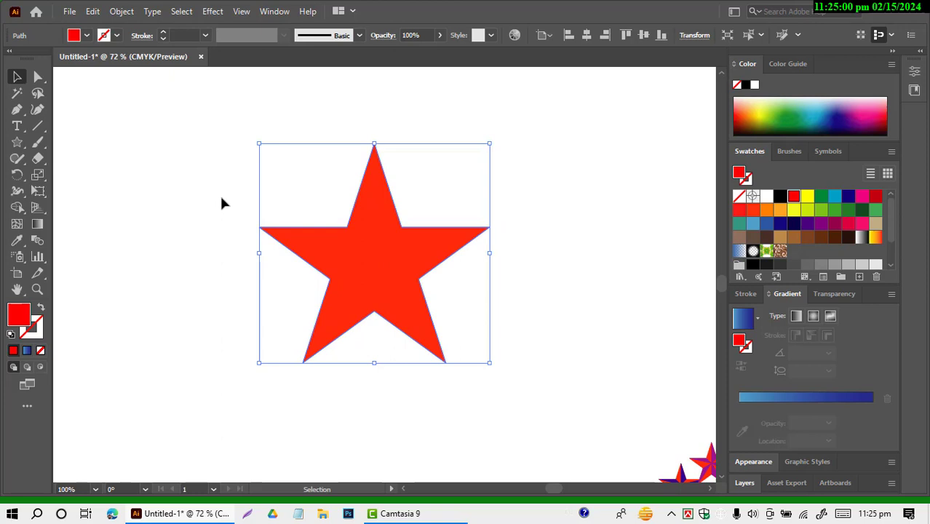
{"action": "left_click", "coordinate": [183, 212]}
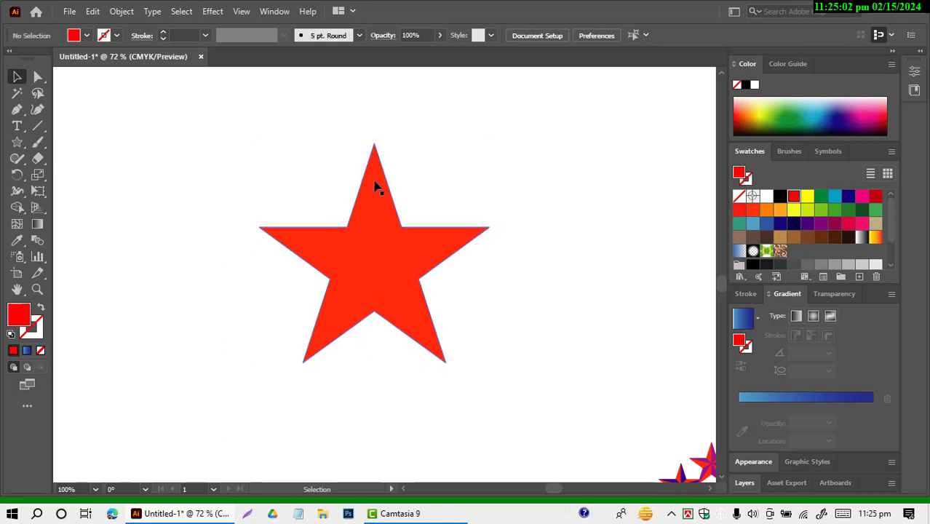
{"action": "left_click_drag", "start_coordinate": [390, 255], "coordinate": [373, 267]}
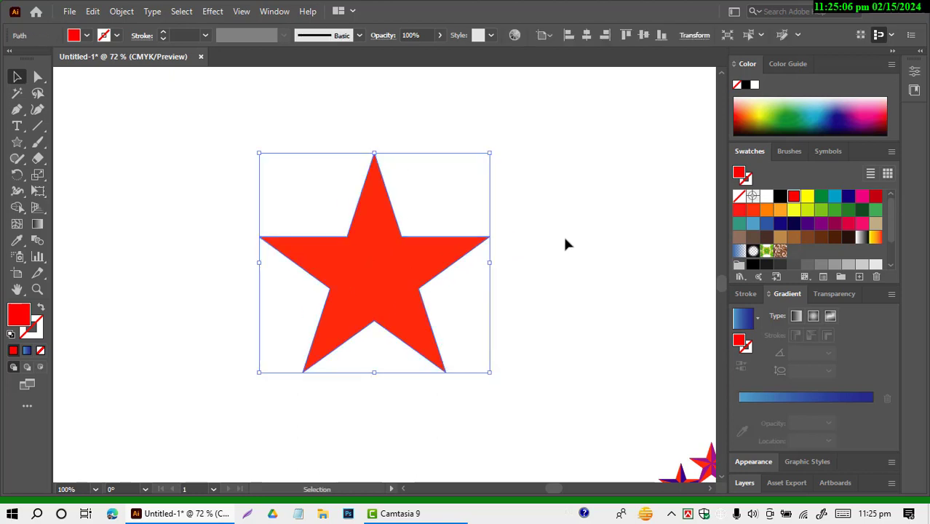
{"action": "left_click", "coordinate": [554, 267]}
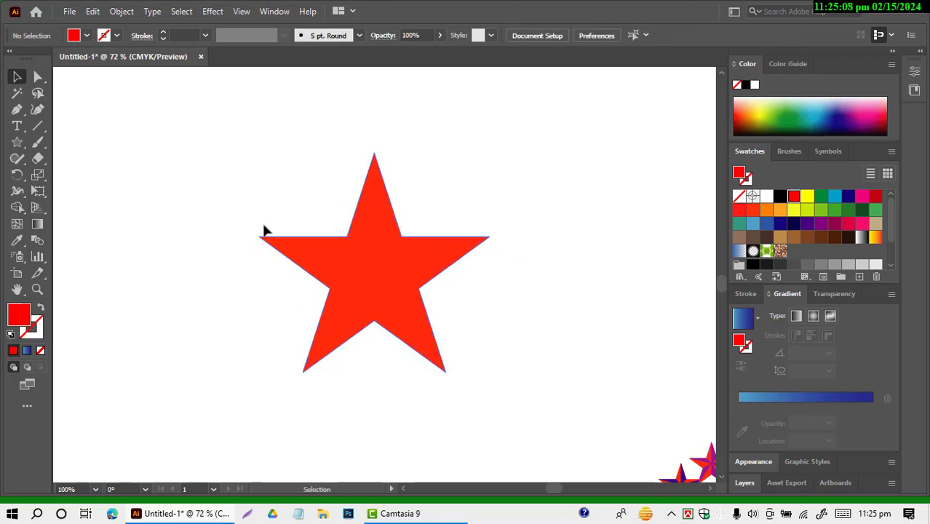
Turn off Smart Guides and move the red star freely, leaving it slightly lower and to the left.
{"action": "left_click", "coordinate": [242, 12]}
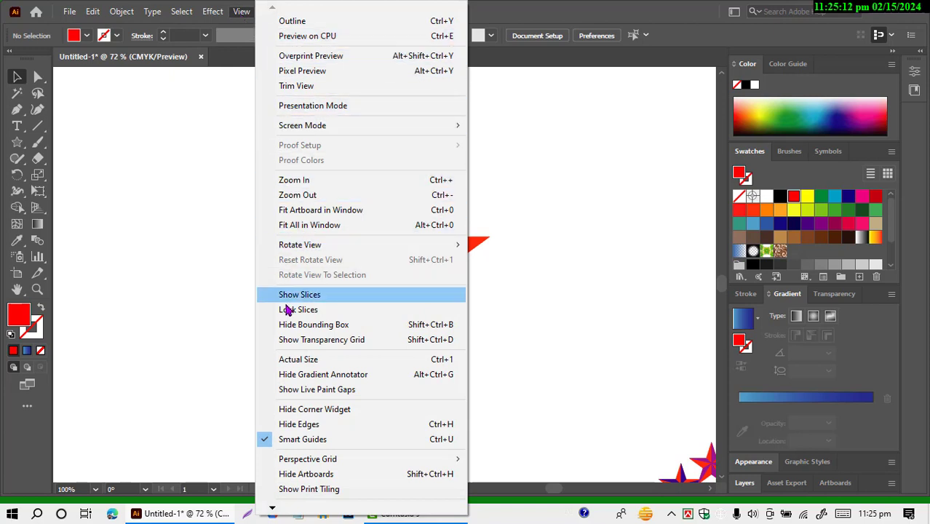
{"action": "left_click", "coordinate": [311, 445]}
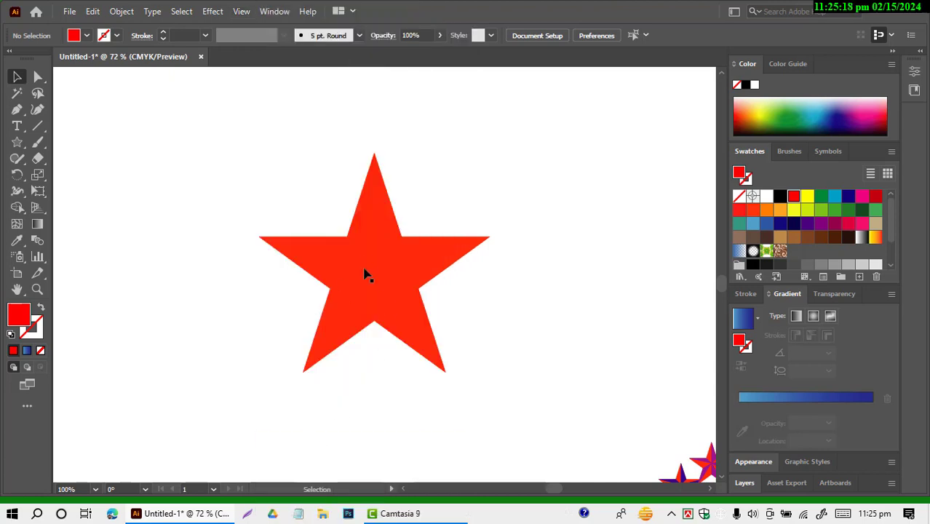
{"action": "left_click_drag", "start_coordinate": [364, 274], "coordinate": [372, 328]}
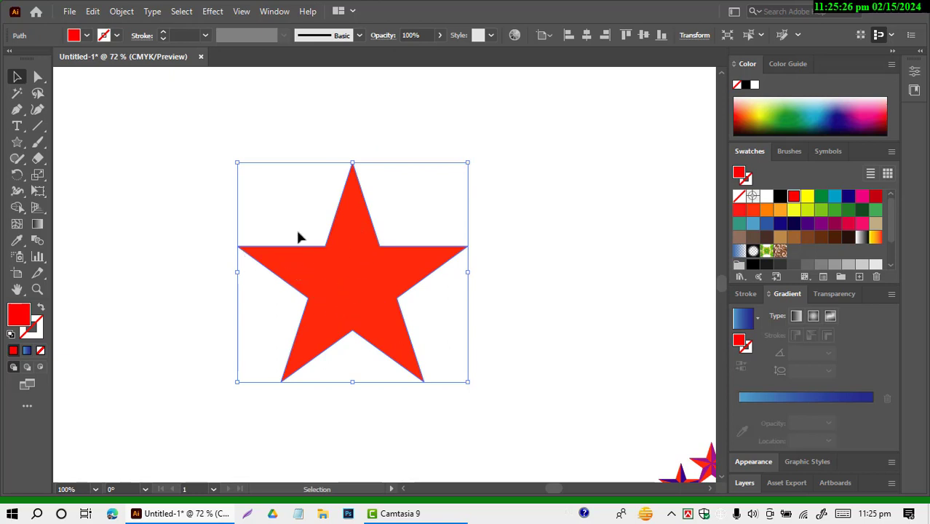
Turn on Smart Guides and move the red star slightly right and down, leaving it deselected.
{"action": "left_click", "coordinate": [242, 12]}
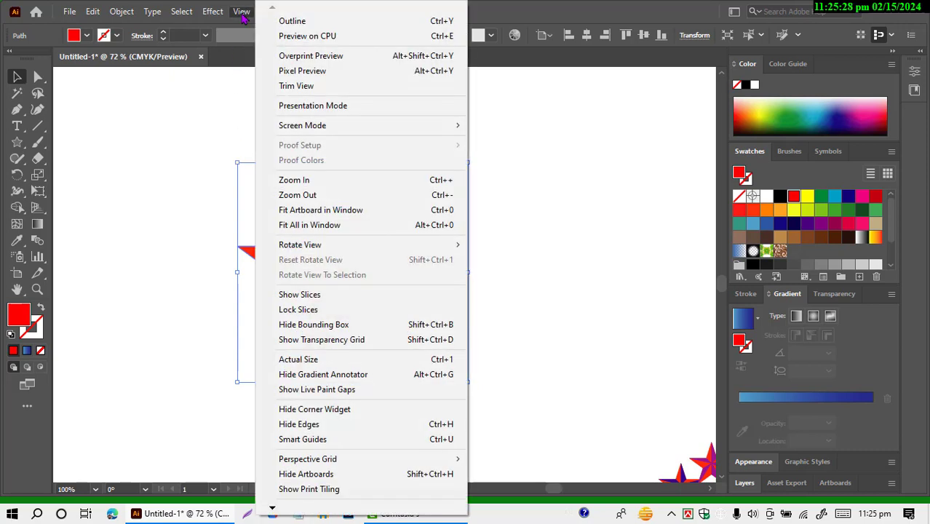
{"action": "left_click", "coordinate": [302, 441]}
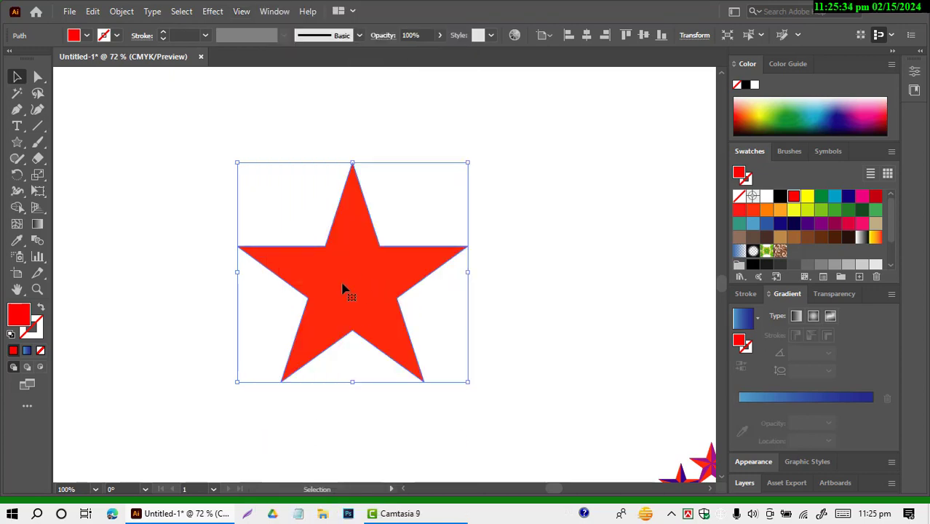
{"action": "left_click", "coordinate": [489, 286]}
{"action": "left_click_drag", "start_coordinate": [356, 283], "coordinate": [376, 291]}
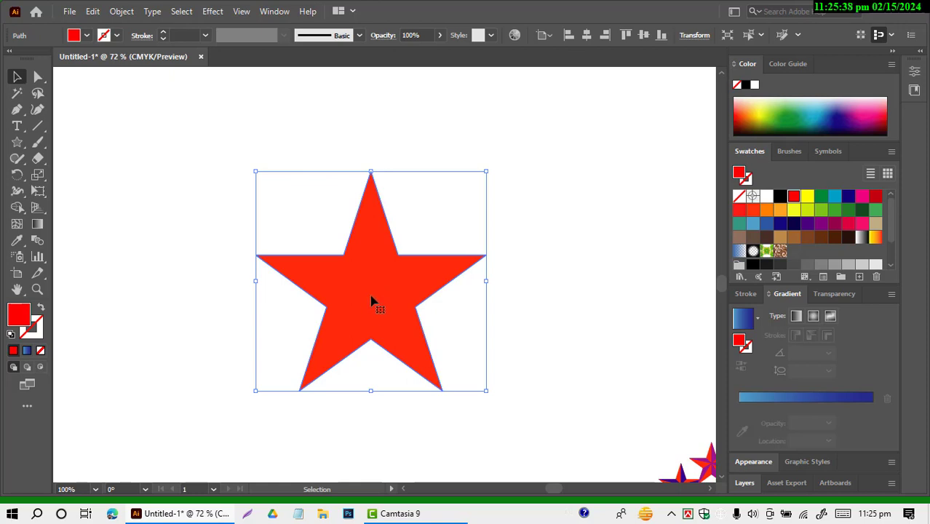
{"action": "left_click", "coordinate": [173, 192]}
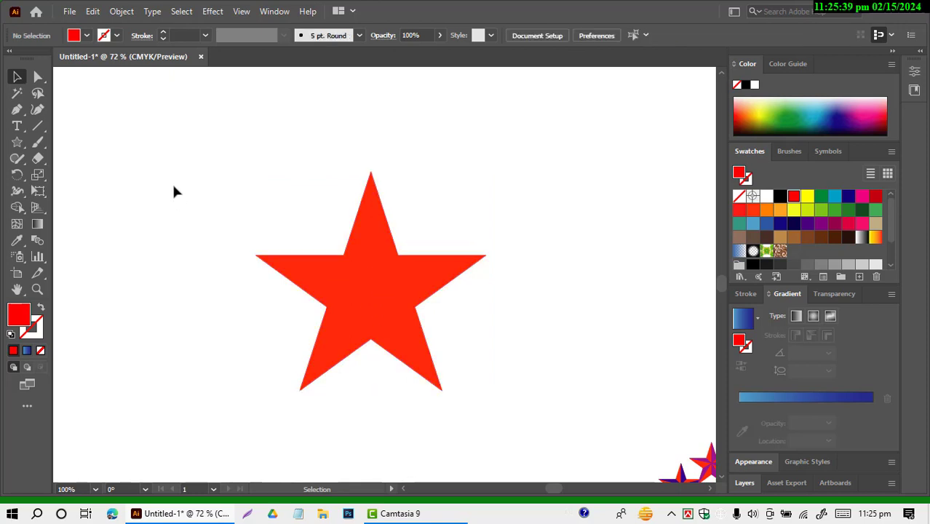
Draw a closed Pen triangle joining the star's centre, top tip and upper-right inner corner, and fill it with yellow.
{"action": "left_click", "coordinate": [16, 110]}
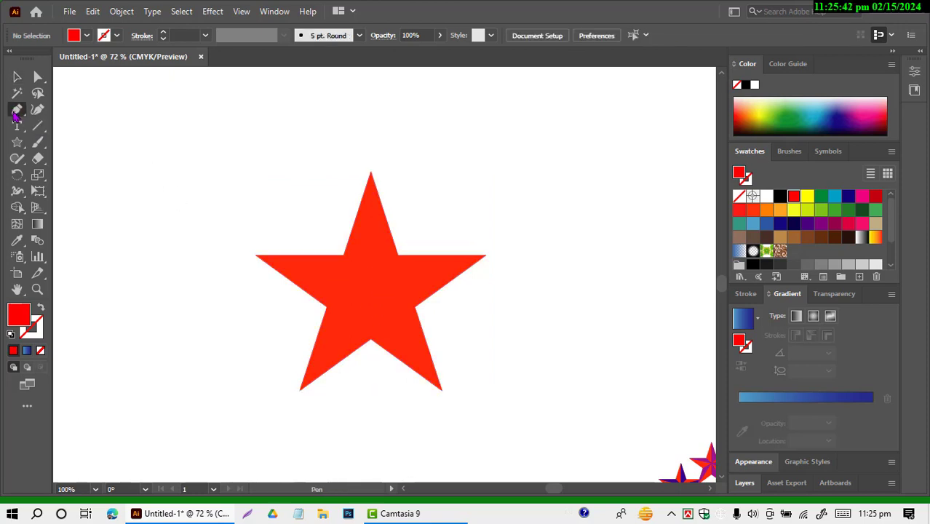
{"action": "left_click", "coordinate": [371, 283]}
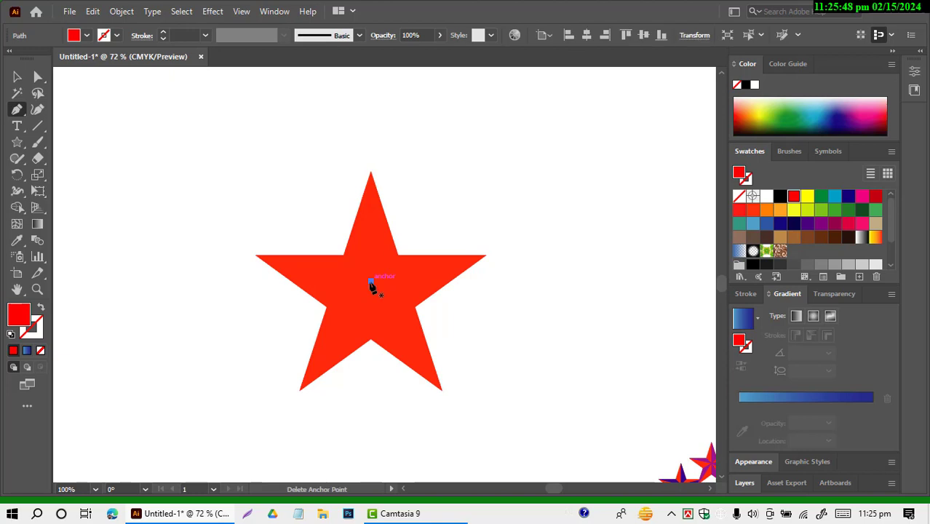
{"action": "left_click", "coordinate": [371, 173]}
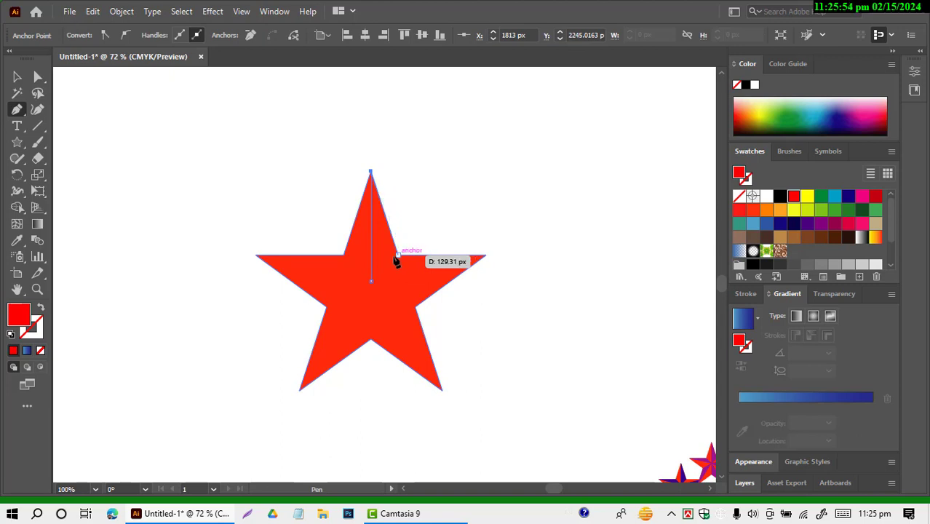
{"action": "left_click", "coordinate": [398, 256]}
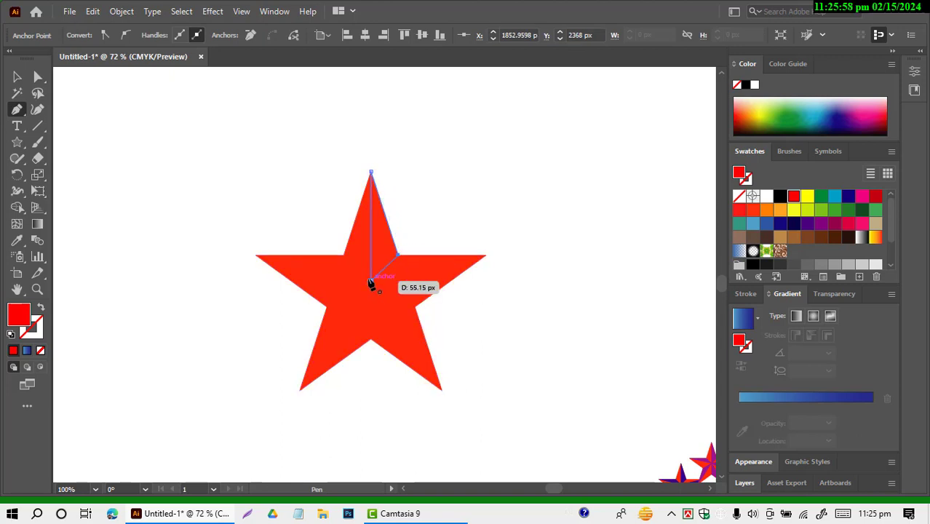
{"action": "left_click", "coordinate": [370, 280]}
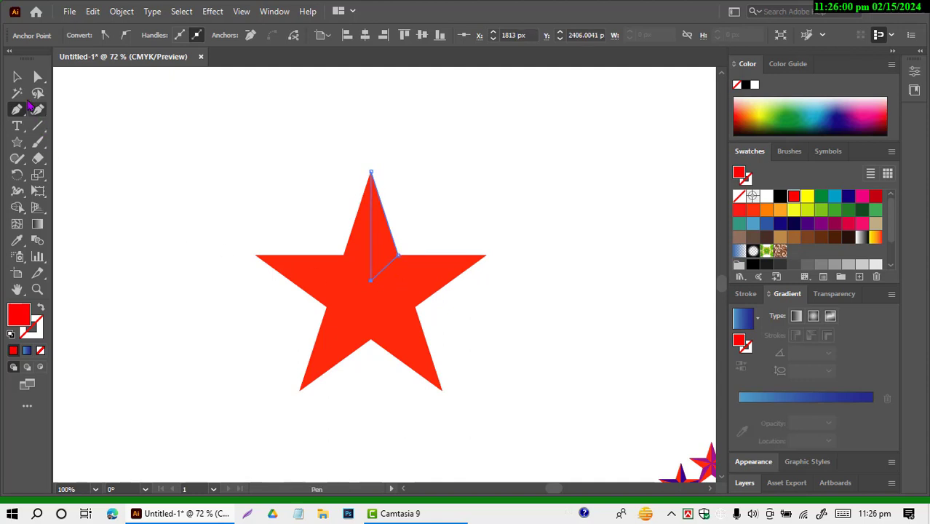
{"action": "left_click", "coordinate": [16, 78]}
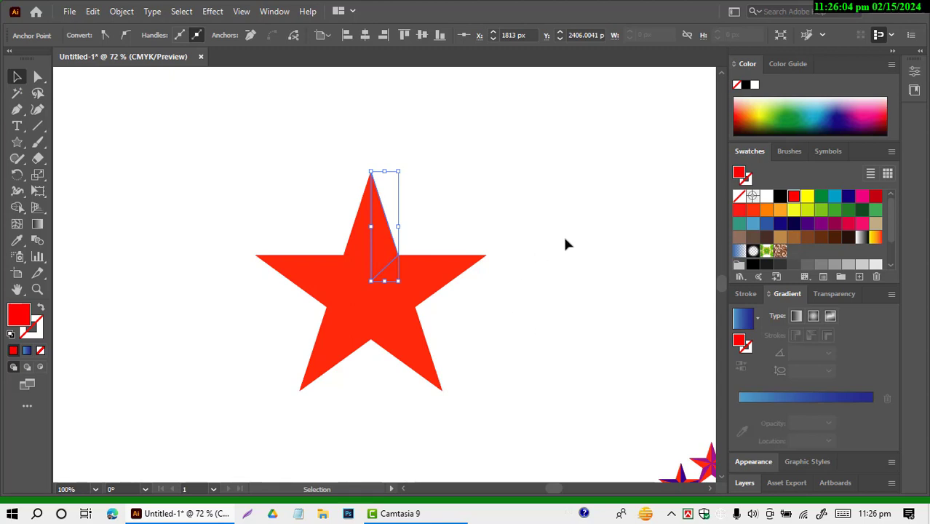
{"action": "left_click", "coordinate": [807, 196]}
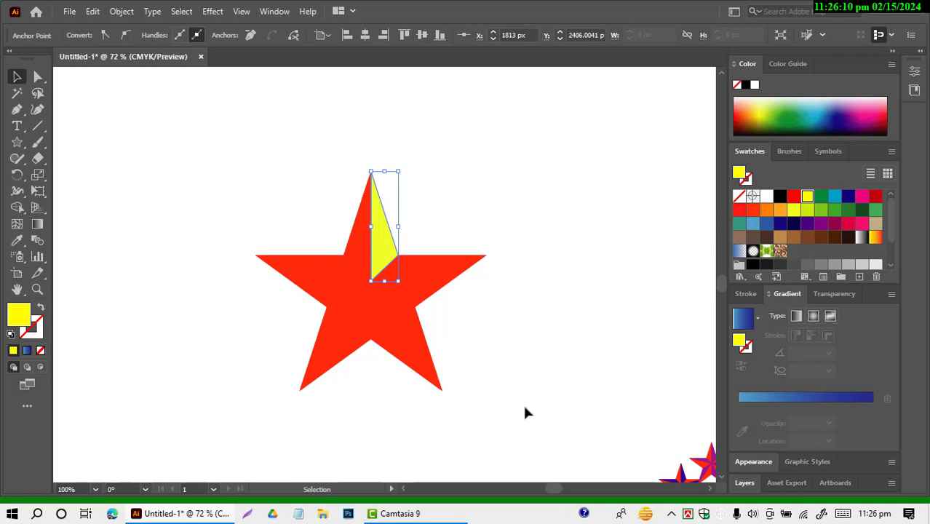
Draw a closed yellow Pen triangle joining the star's centre, right tip and lower-right inner corner, and deselect it.
{"action": "left_click", "coordinate": [140, 129]}
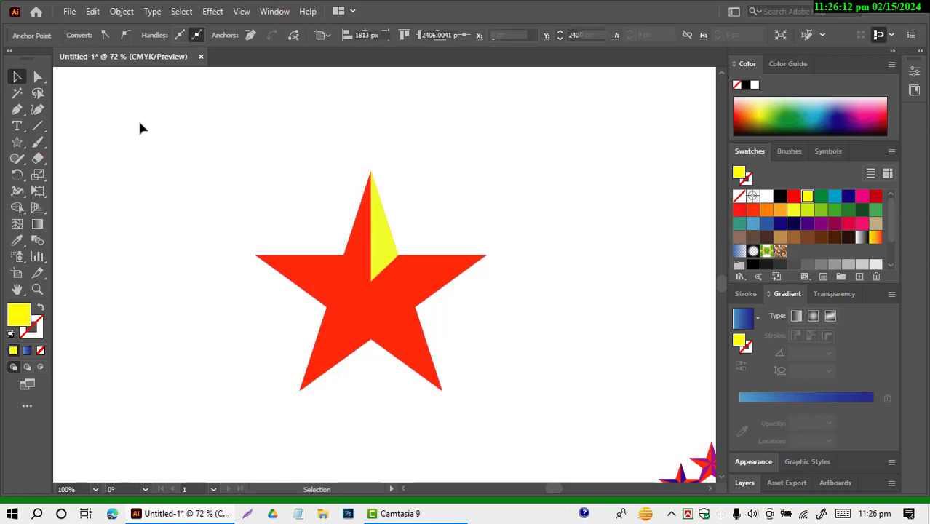
{"action": "left_click", "coordinate": [17, 109]}
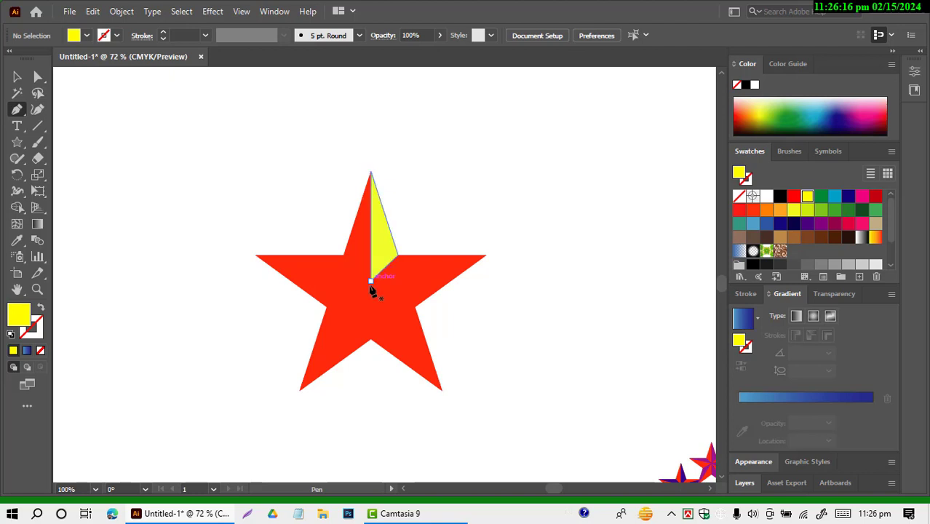
{"action": "left_click", "coordinate": [371, 282]}
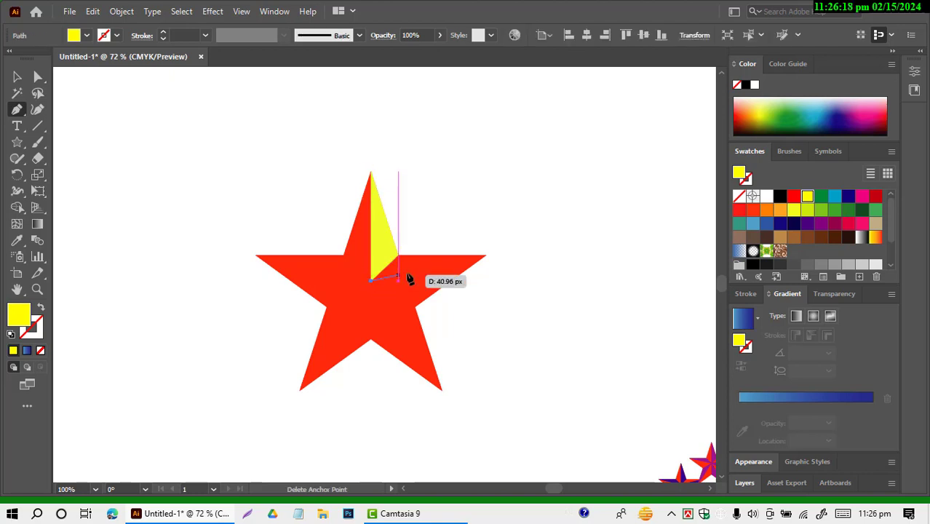
{"action": "left_click", "coordinate": [485, 257]}
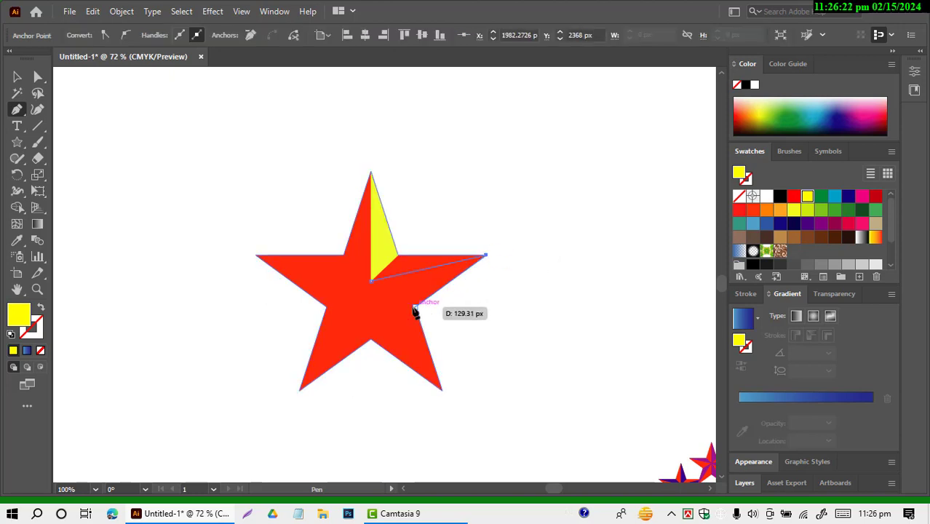
{"action": "left_click", "coordinate": [415, 306]}
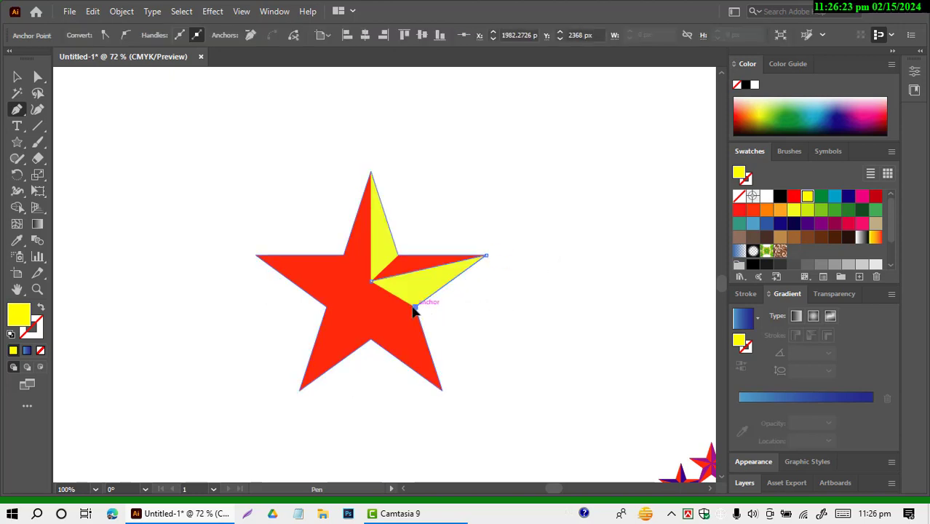
{"action": "left_click", "coordinate": [370, 283]}
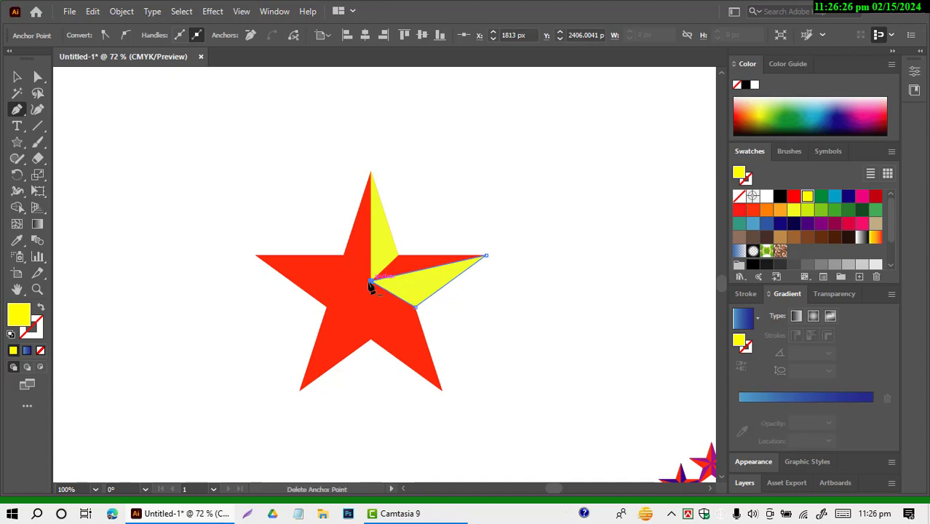
{"action": "left_click", "coordinate": [18, 78]}
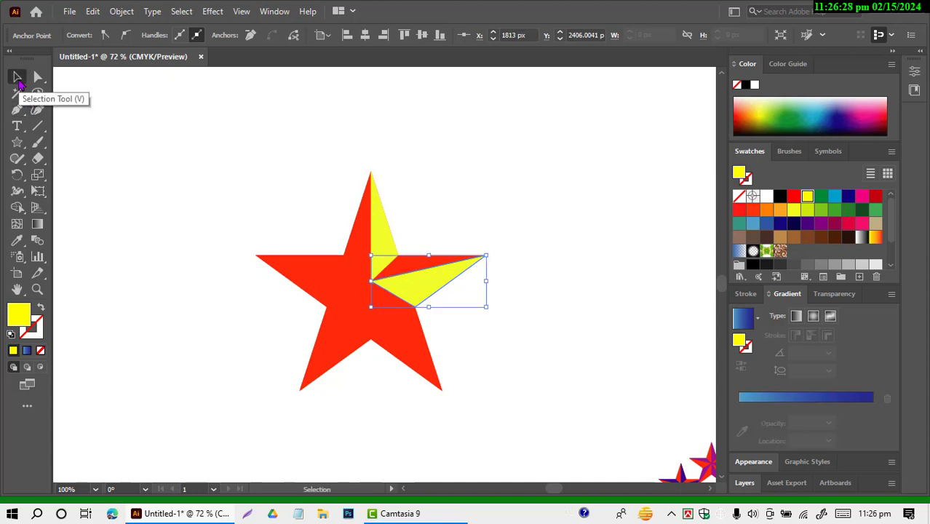
{"action": "left_click", "coordinate": [134, 195]}
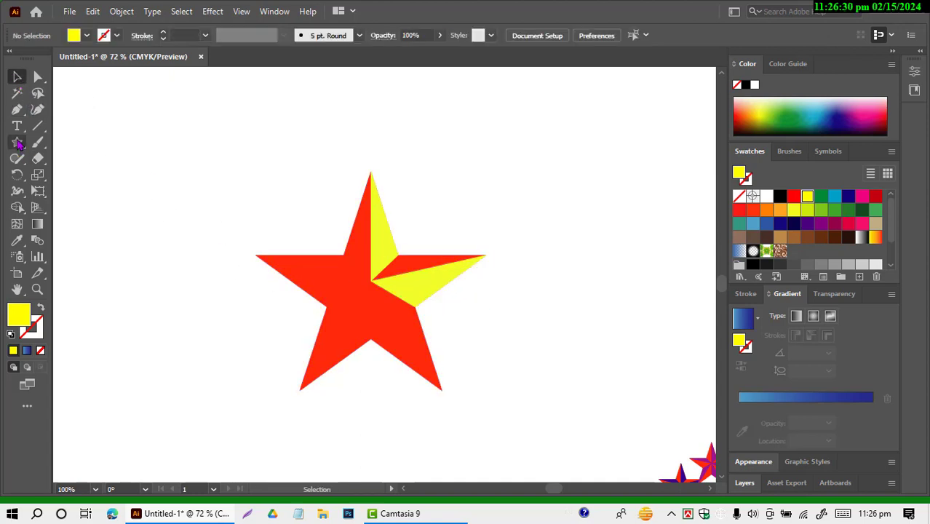
Draw a closed yellow Pen triangle joining the star's centre, lower-right tip and bottom inner corner.
{"action": "left_click", "coordinate": [17, 109]}
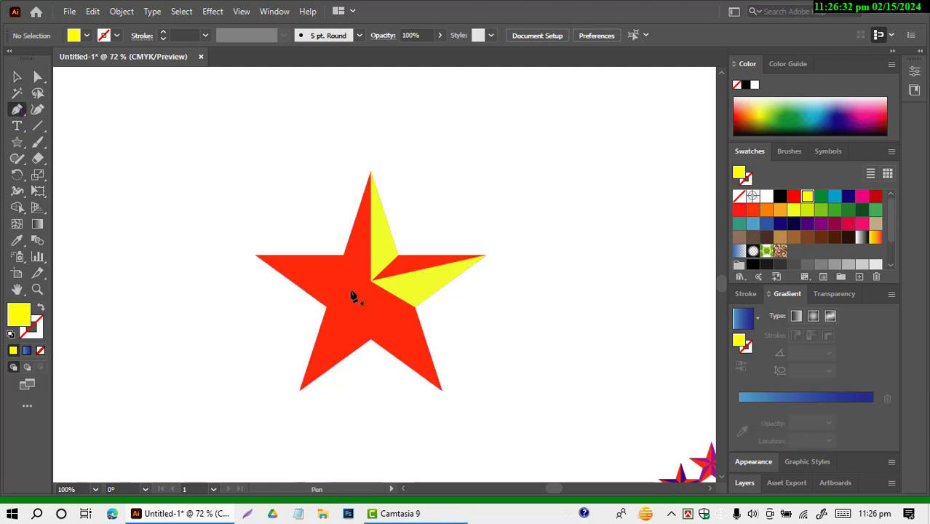
{"action": "left_click", "coordinate": [371, 281]}
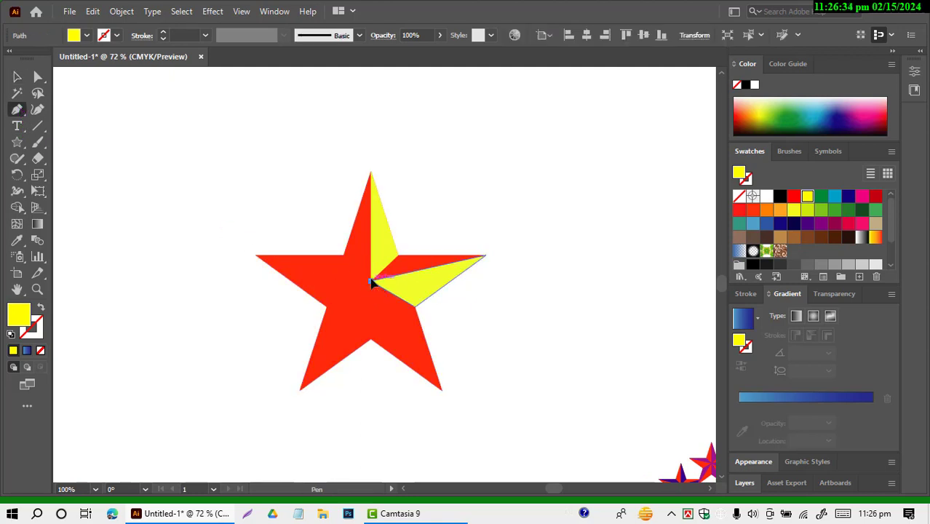
{"action": "left_click", "coordinate": [442, 390]}
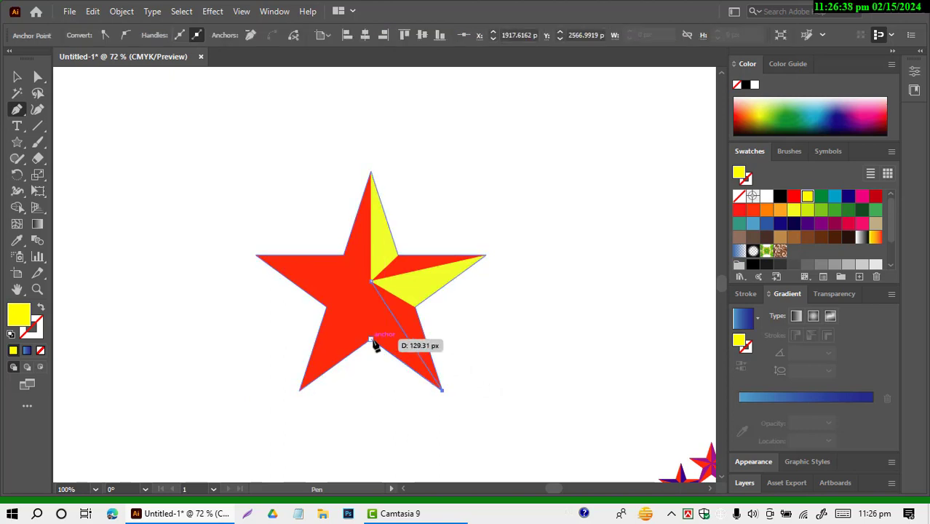
{"action": "left_click", "coordinate": [371, 340]}
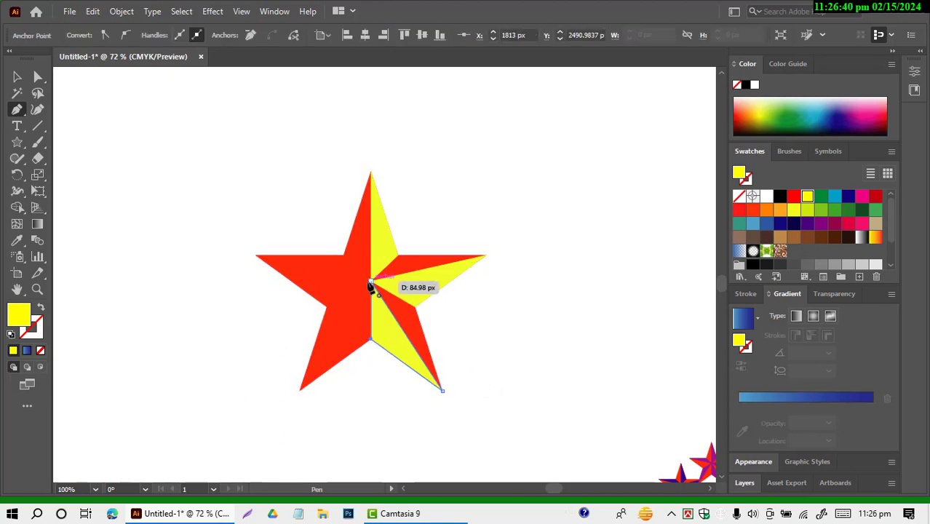
{"action": "left_click", "coordinate": [371, 281]}
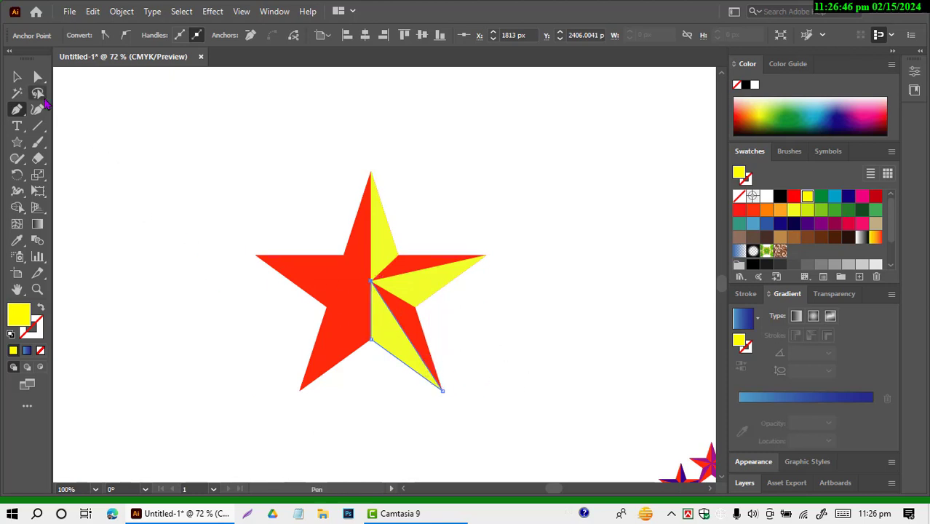
{"action": "left_click", "coordinate": [18, 77]}
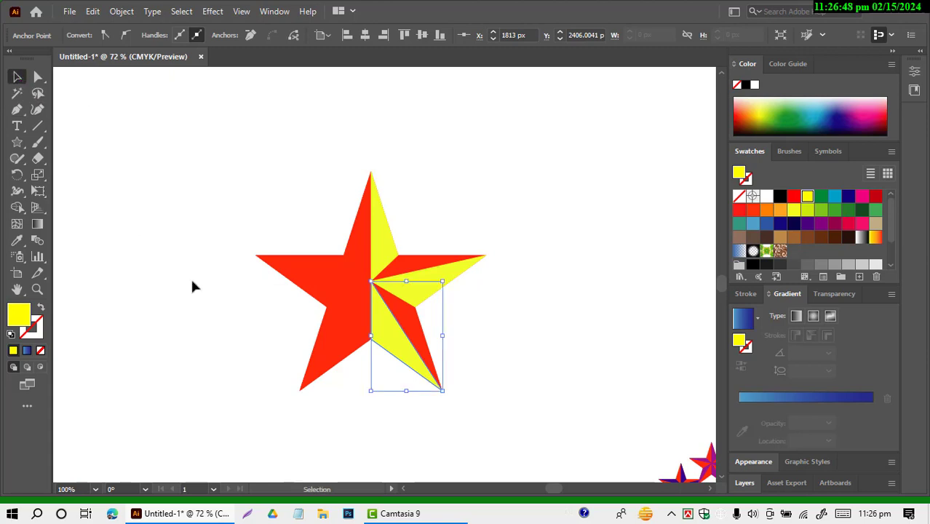
Try to draw a closed yellow Pen triangle joining the star's lower-left tip, centre and lower-left inner corner.
{"action": "left_click", "coordinate": [17, 109]}
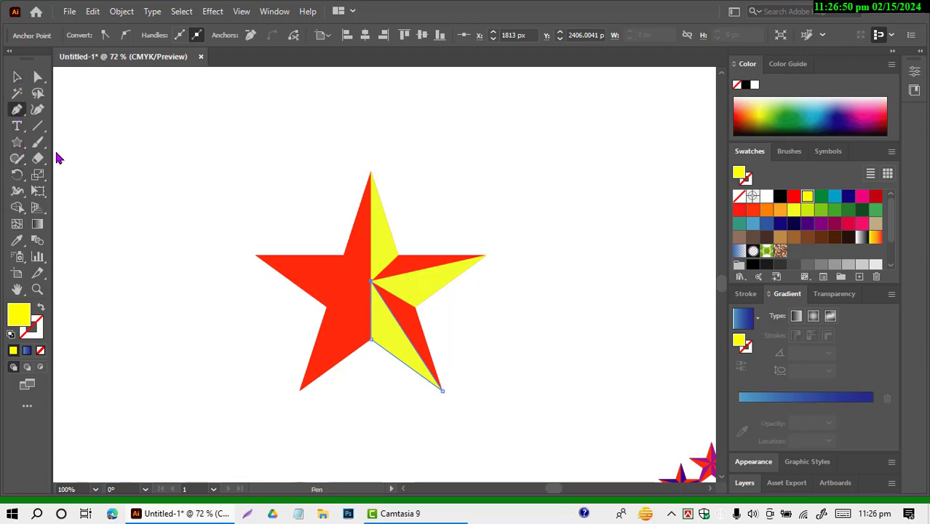
{"action": "left_click", "coordinate": [371, 281]}
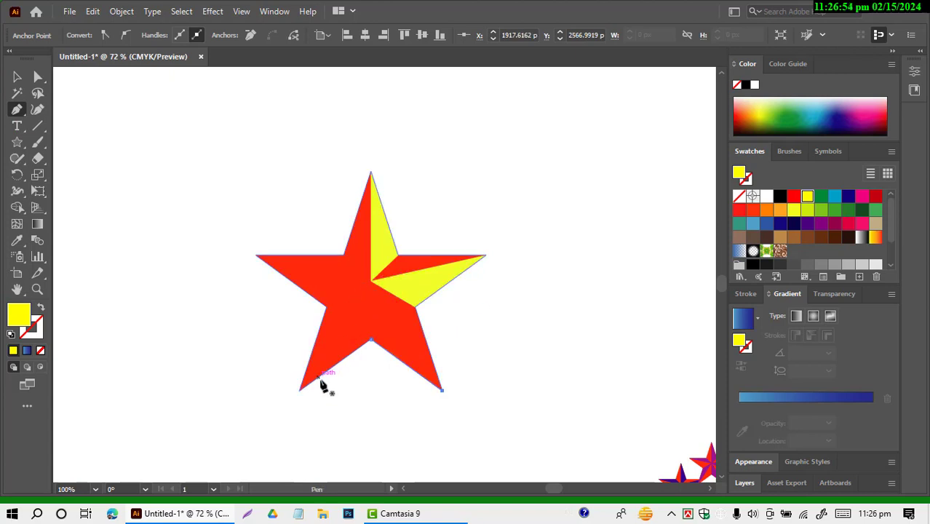
{"action": "left_click", "coordinate": [299, 391]}
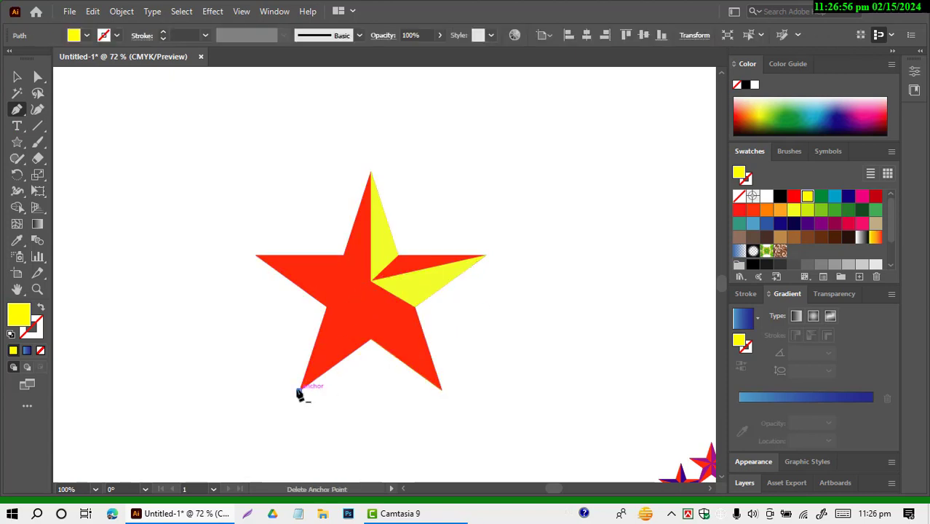
{"action": "left_click", "coordinate": [371, 282]}
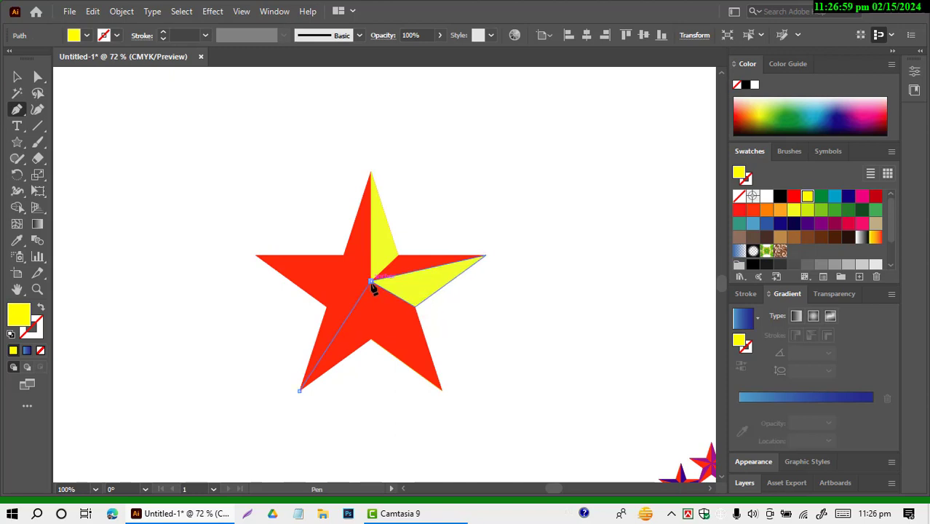
{"action": "left_click", "coordinate": [325, 306]}
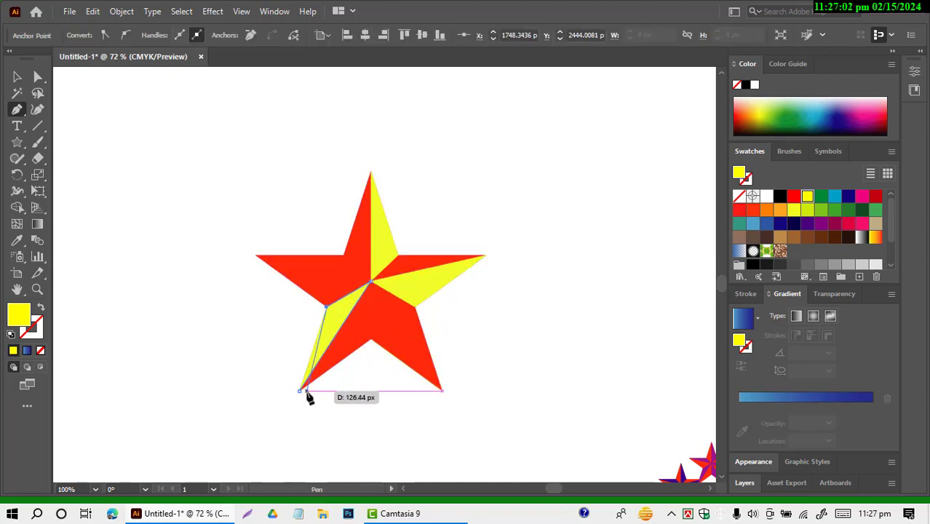
{"action": "left_click", "coordinate": [300, 392]}
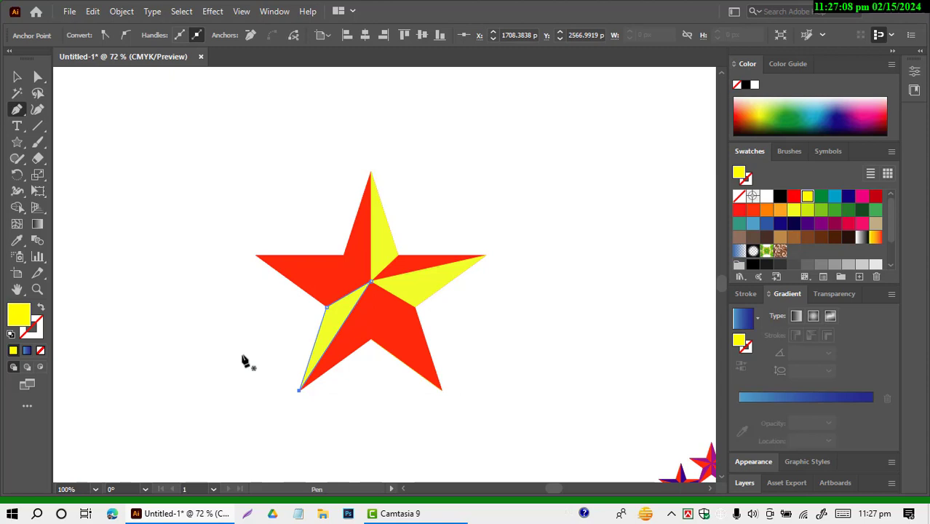
{"action": "left_click", "coordinate": [16, 76]}
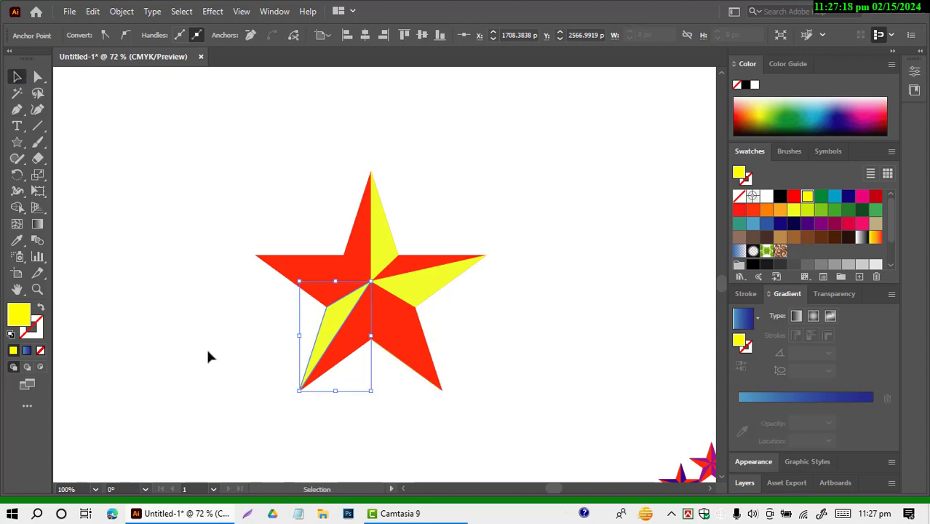
Undo the yellow lower-left triangle back to its first anchor point at the star's lower-left tip.
{"action": "key", "text": "ctrl+z"}
{"action": "key", "text": "ctrl+z"}
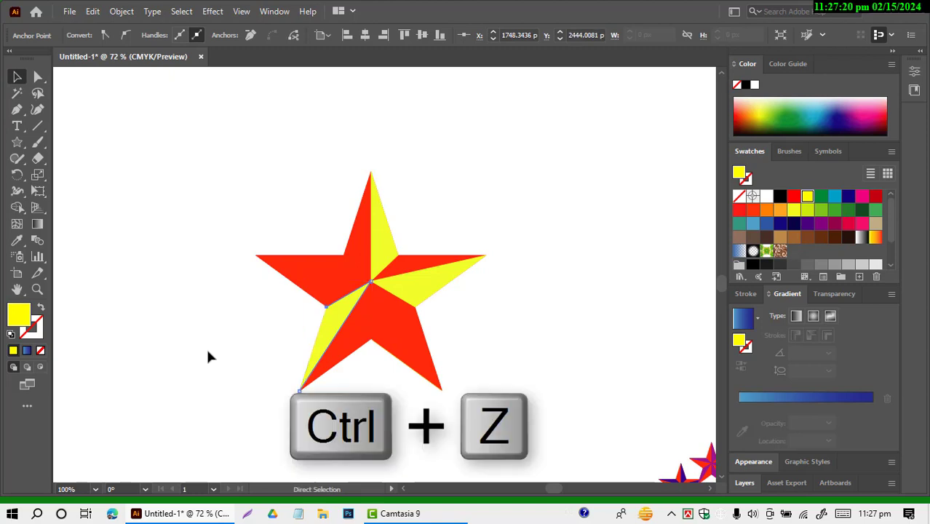
{"action": "key", "text": "ctrl+z"}
{"action": "key", "text": "ctrl+z"}
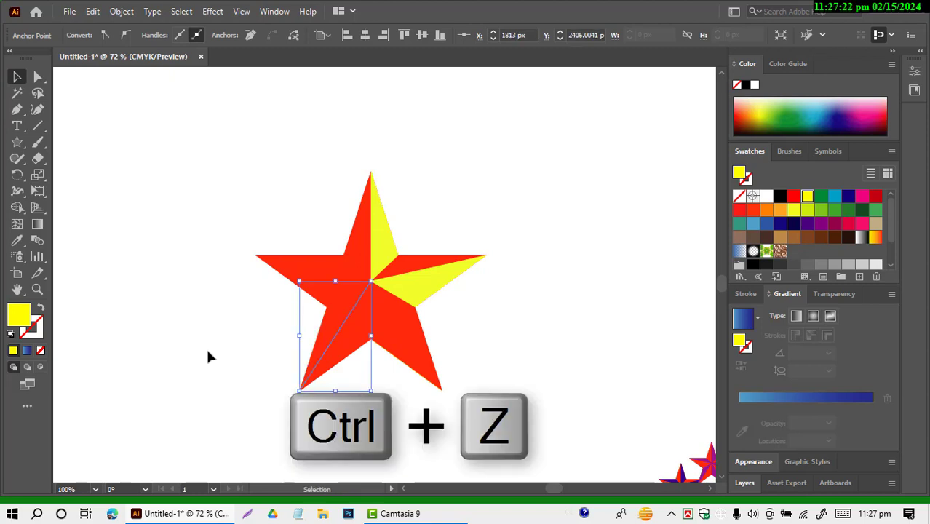
{"action": "key", "text": "ctrl+z"}
{"action": "key", "text": "ctrl+z"}
{"action": "key", "text": "ctrl+z"}
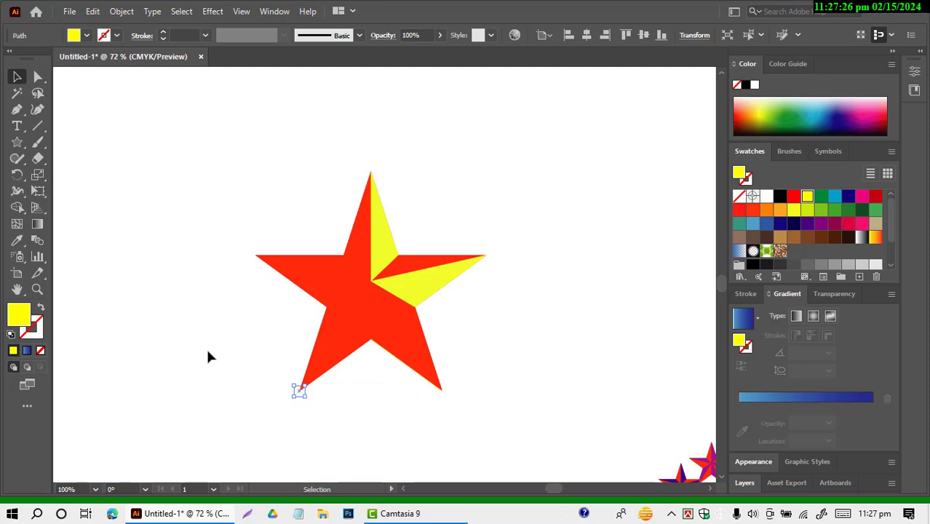
Redraw the missing yellow facet with the Pen tool between the star's centre, lower-right tip and bottom inner corner, and deselect it.
{"action": "left_click", "coordinate": [16, 111]}
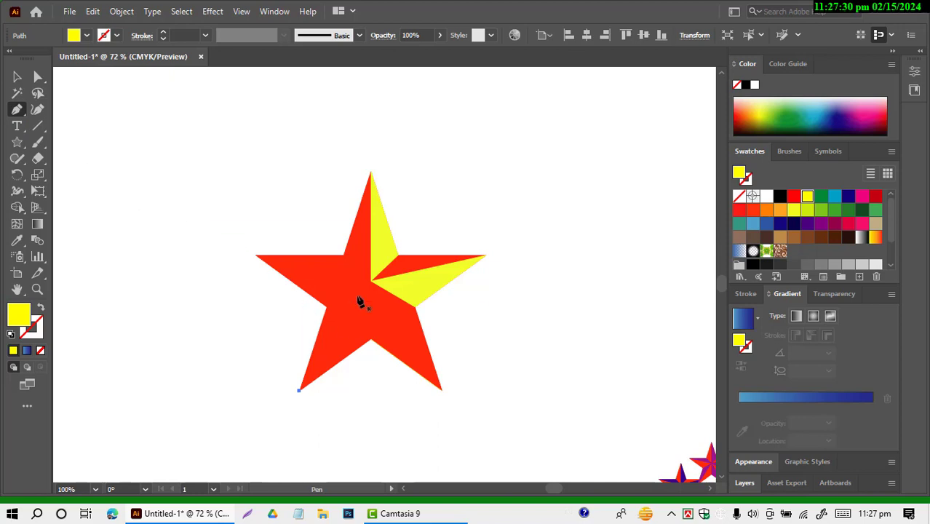
{"action": "left_click", "coordinate": [370, 280]}
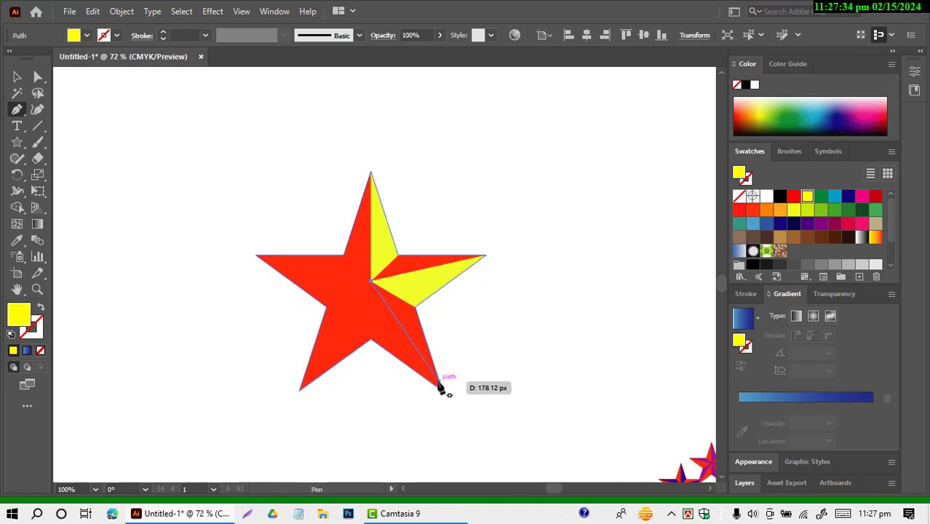
{"action": "left_click", "coordinate": [441, 389]}
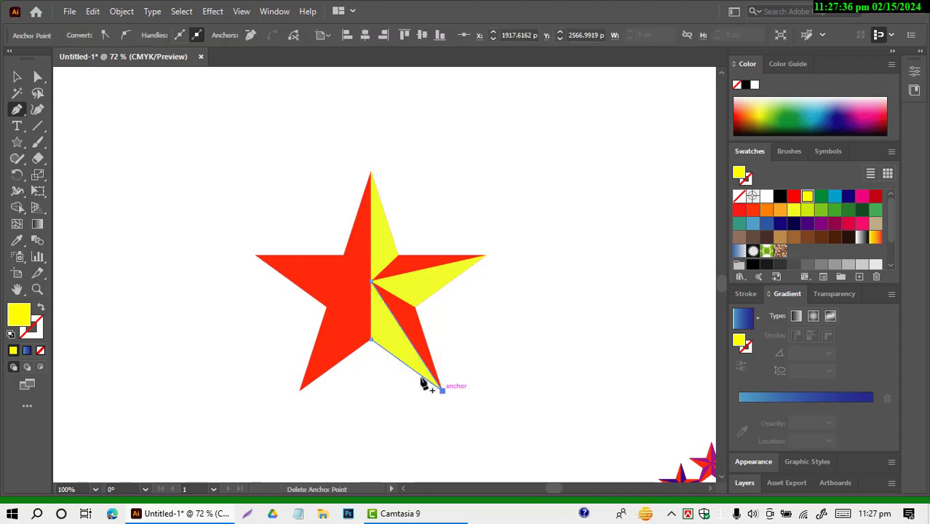
{"action": "left_click", "coordinate": [368, 340]}
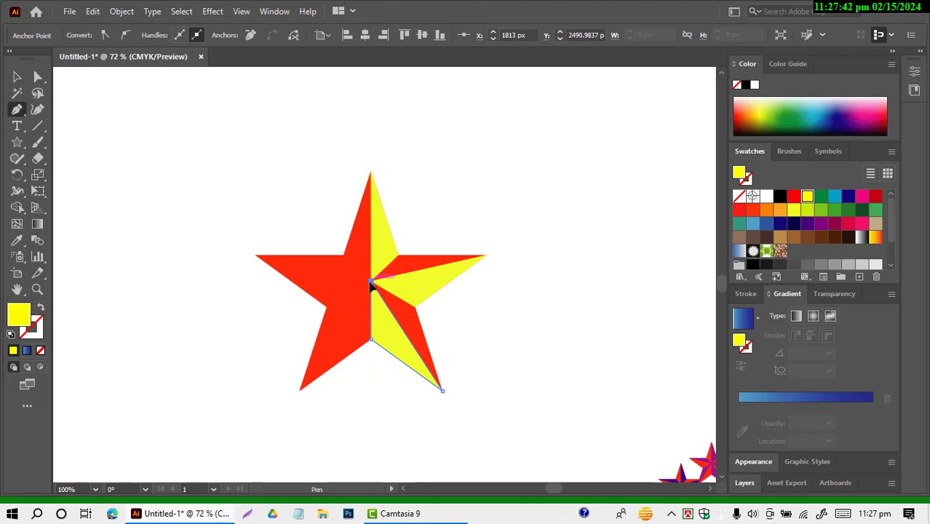
{"action": "left_click", "coordinate": [13, 79]}
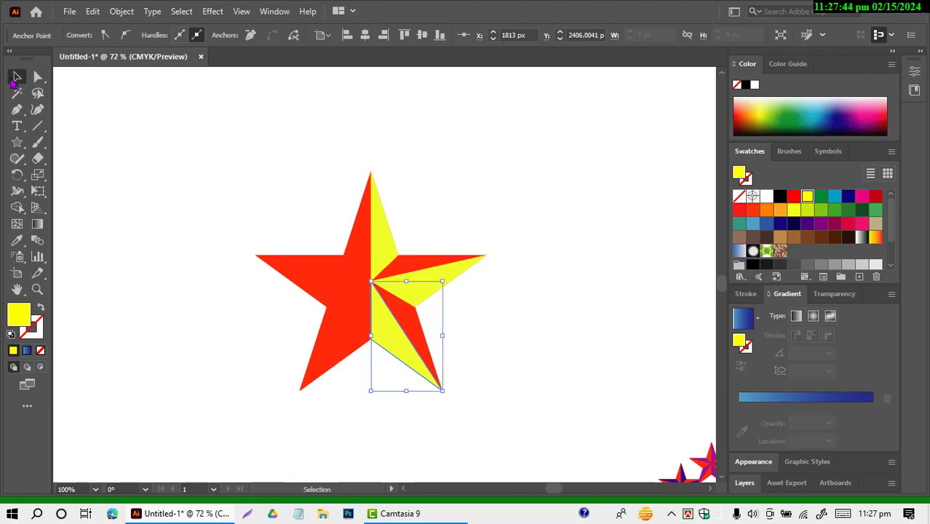
{"action": "left_click", "coordinate": [178, 158]}
Draw a closed yellow Pen triangle from the star's centre to the lower-left tip and lower-left inner corner, and deselect it.
{"action": "left_click", "coordinate": [16, 110]}
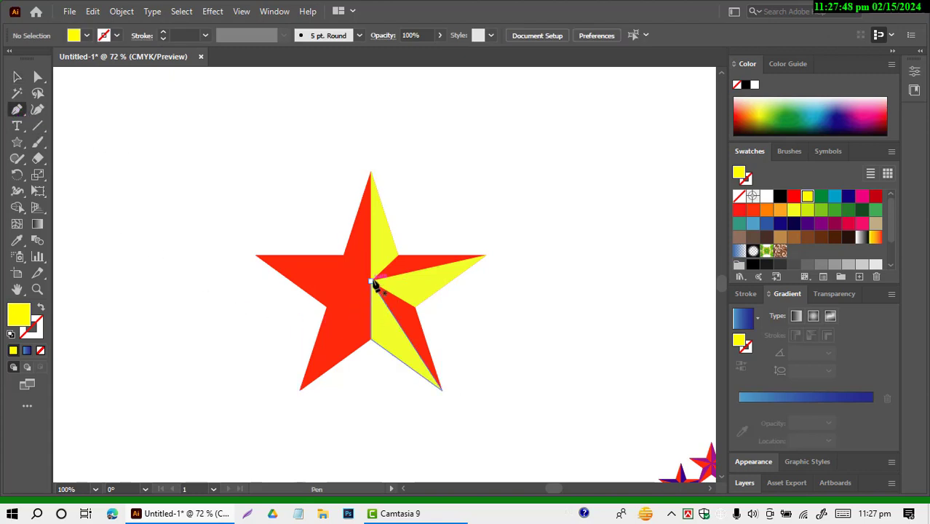
{"action": "left_click", "coordinate": [371, 282]}
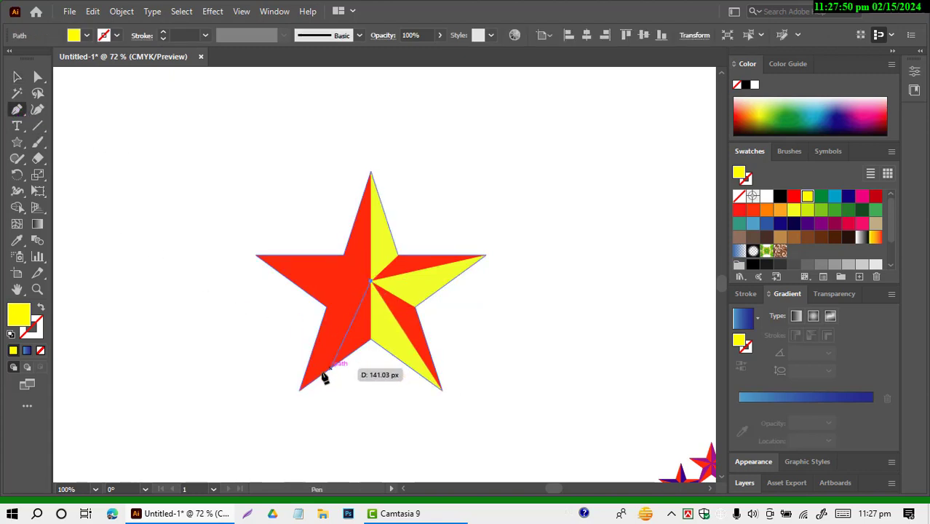
{"action": "left_click", "coordinate": [301, 389]}
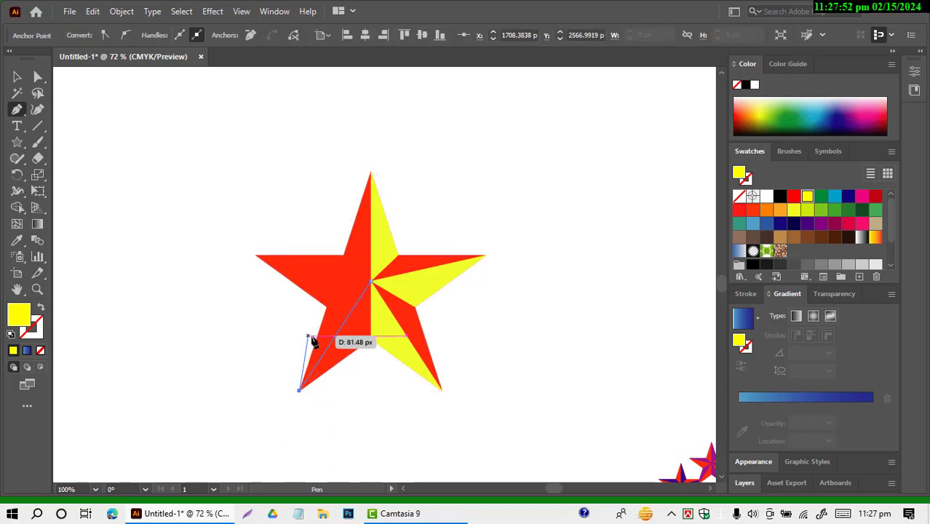
{"action": "left_click", "coordinate": [326, 306]}
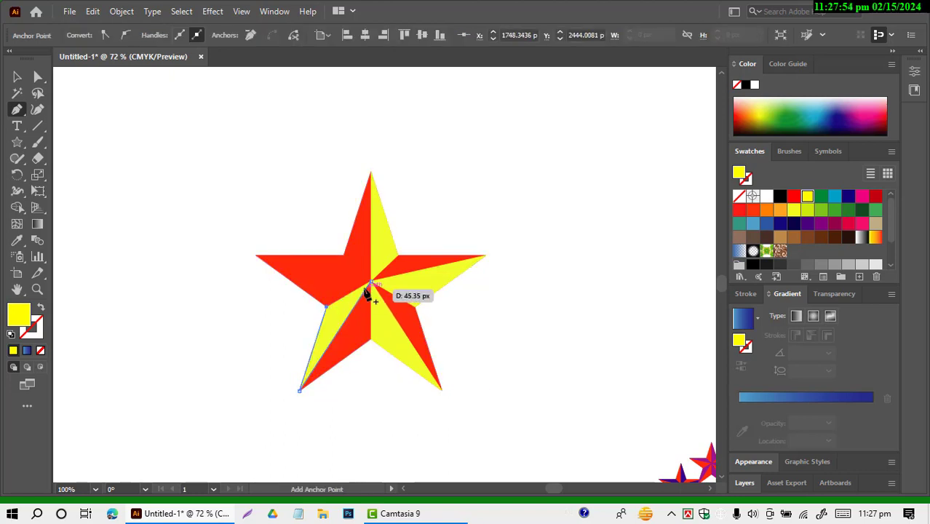
{"action": "left_click", "coordinate": [371, 283]}
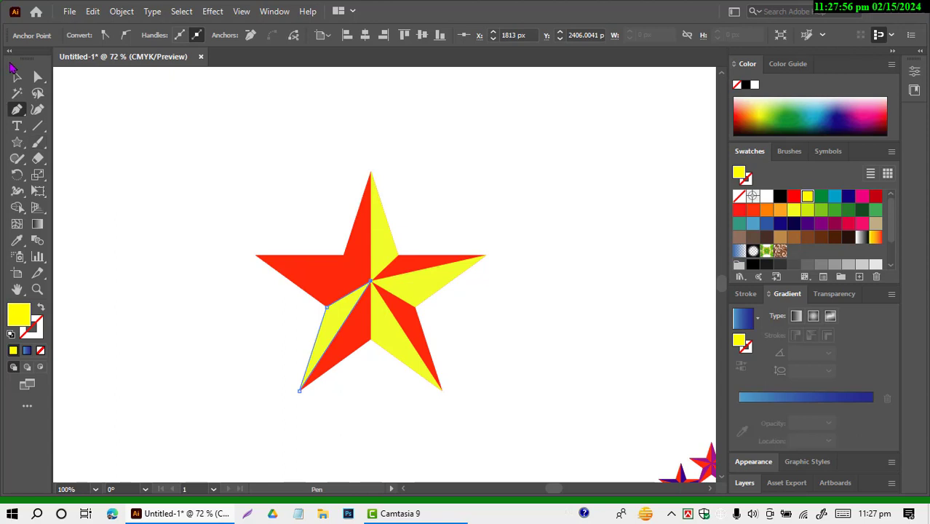
{"action": "left_click", "coordinate": [16, 77]}
{"action": "left_click", "coordinate": [204, 160]}
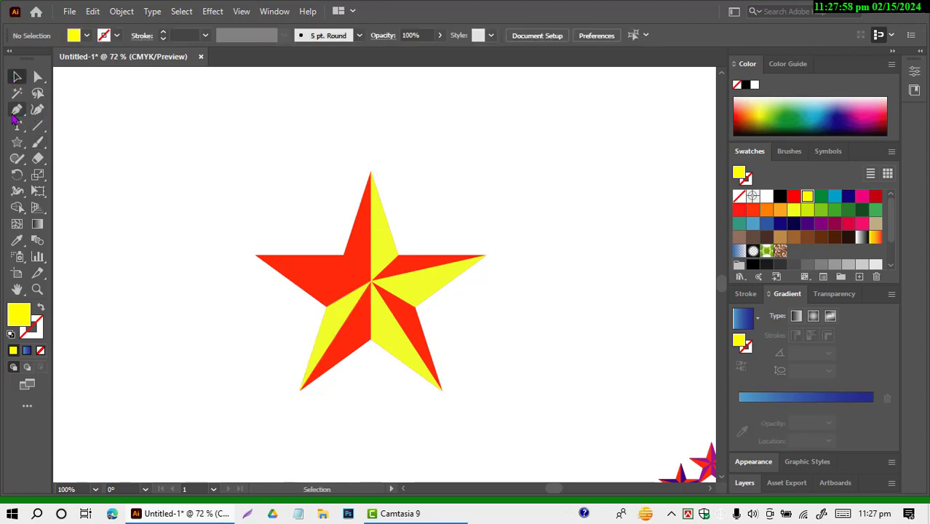
Draw a closed yellow Pen triangle joining the star's centre, left tip and upper-left inner corner, and deselect it.
{"action": "left_click", "coordinate": [16, 110]}
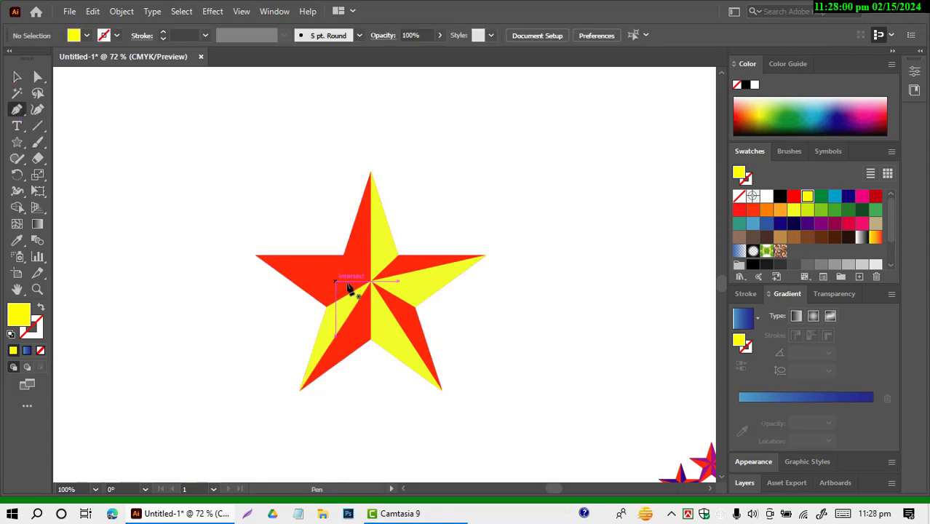
{"action": "left_click", "coordinate": [370, 283]}
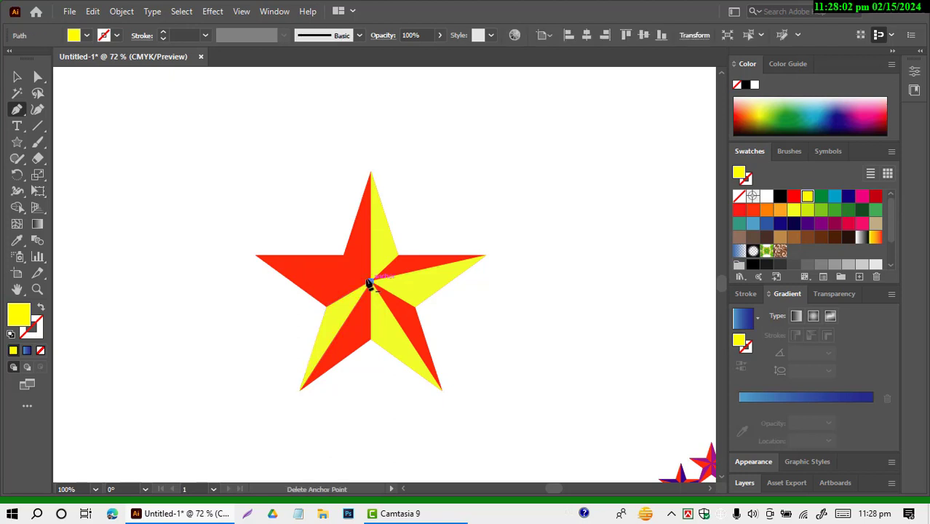
{"action": "left_click", "coordinate": [257, 256]}
{"action": "left_click", "coordinate": [344, 257]}
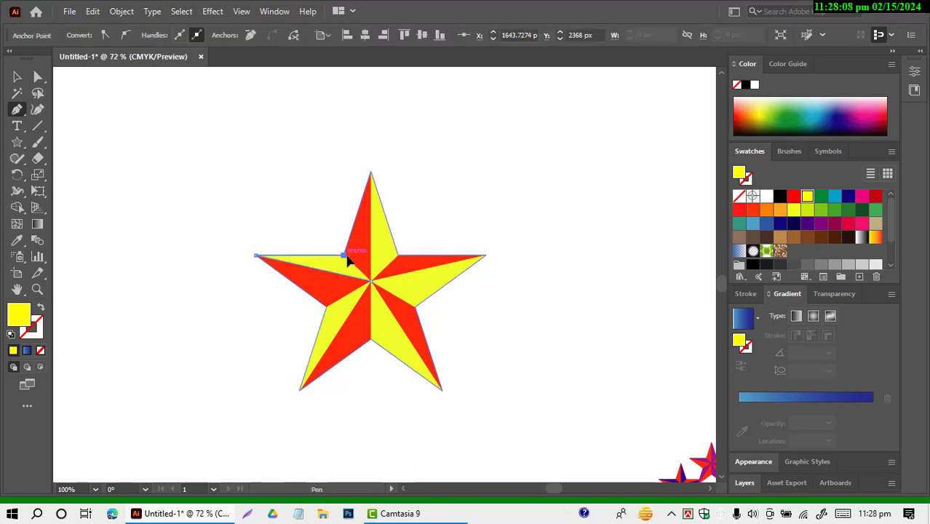
{"action": "left_click", "coordinate": [370, 281]}
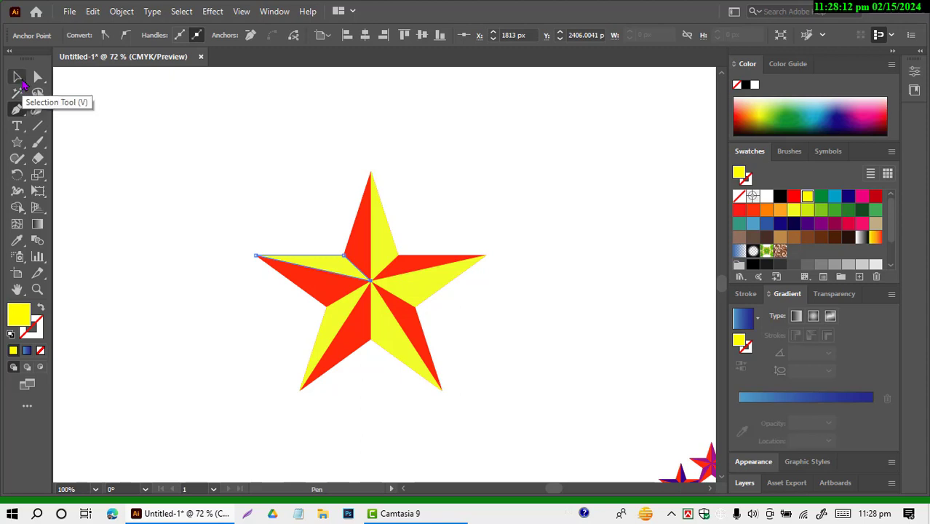
{"action": "left_click", "coordinate": [20, 80]}
{"action": "left_click", "coordinate": [134, 116]}
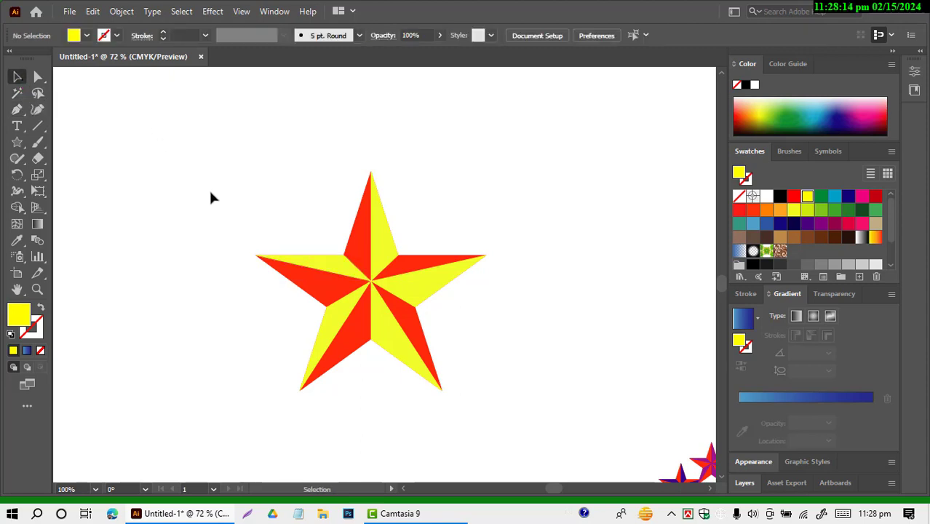
Select the whole red-and-yellow star, move it to the upper-left area of the canvas, and deselect it.
{"action": "left_click_drag", "start_coordinate": [208, 190], "coordinate": [431, 385]}
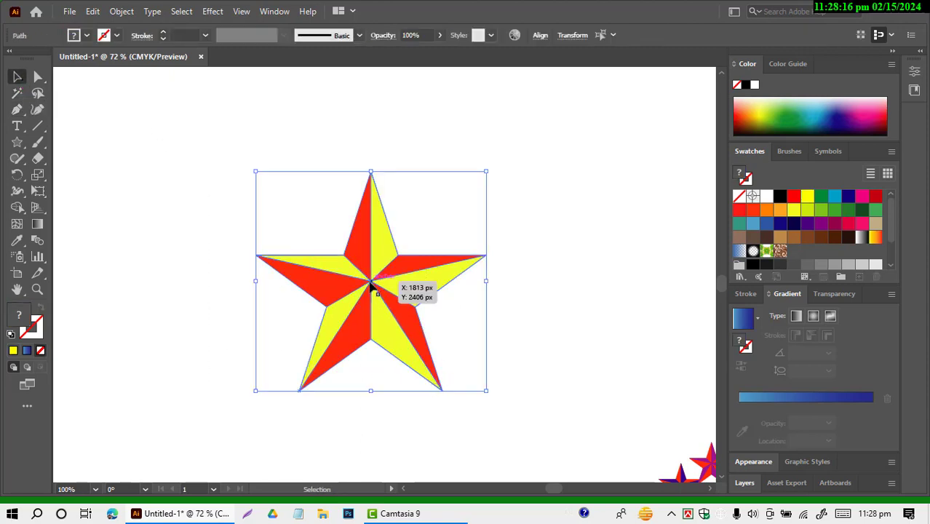
{"action": "left_click_drag", "start_coordinate": [371, 282], "coordinate": [200, 199]}
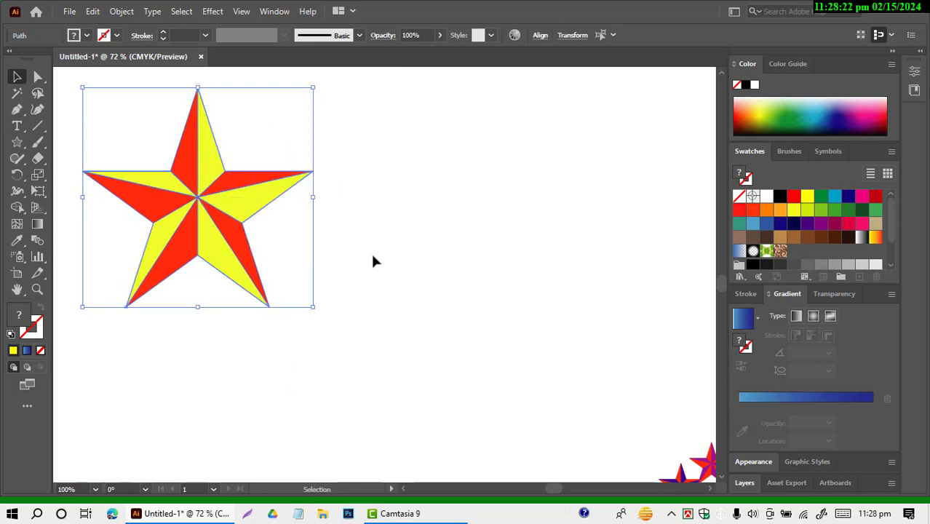
{"action": "key", "text": "a"}
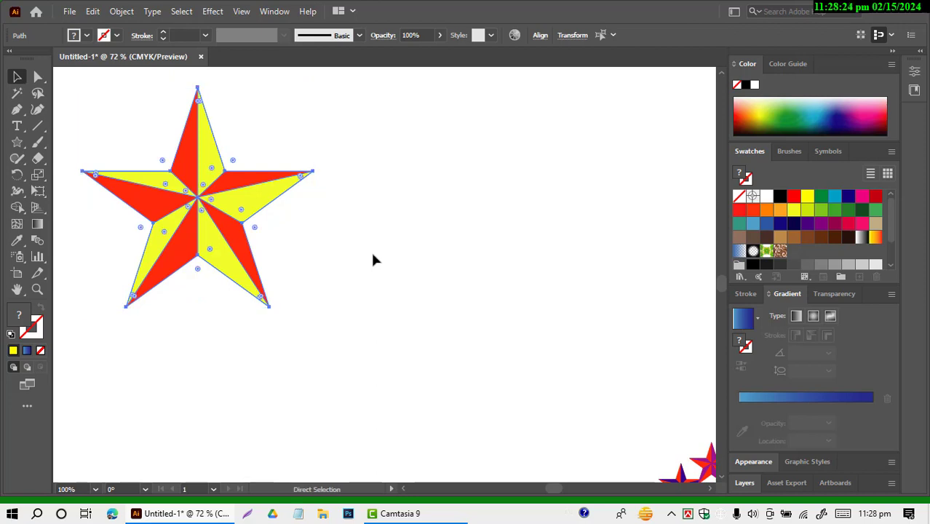
{"action": "key", "text": "v"}
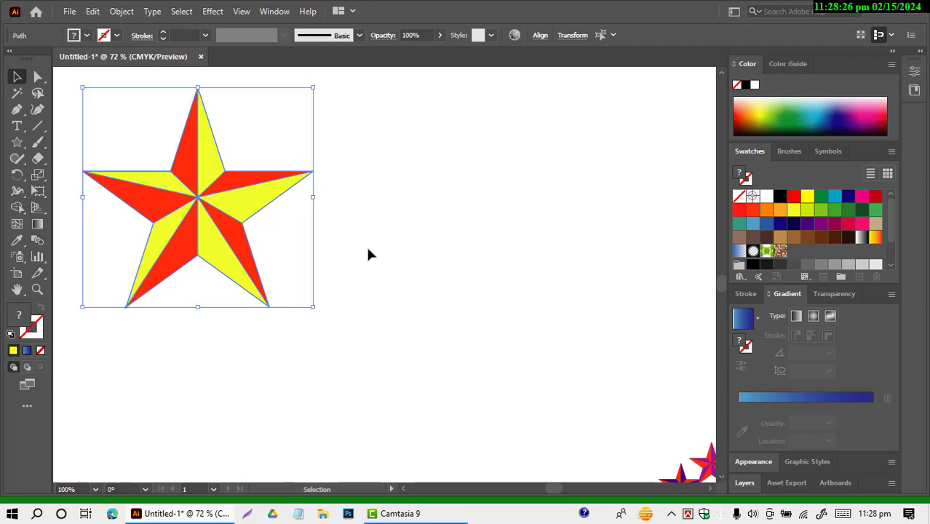
{"action": "left_click", "coordinate": [431, 211]}
Duplicate the red-and-yellow star to the right of the original and cut the duplicate to the clipboard.
{"action": "key", "text": "ctrl+c"}
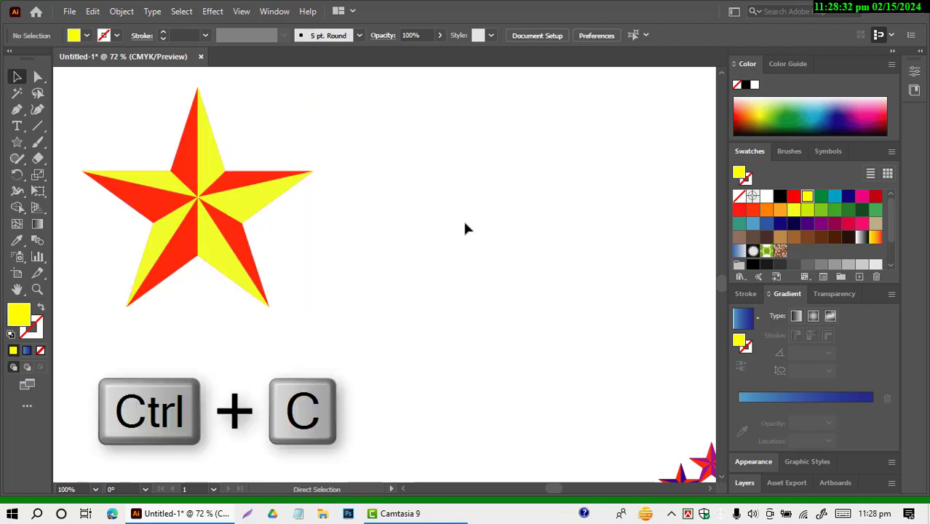
{"action": "key", "text": "ctrl+v"}
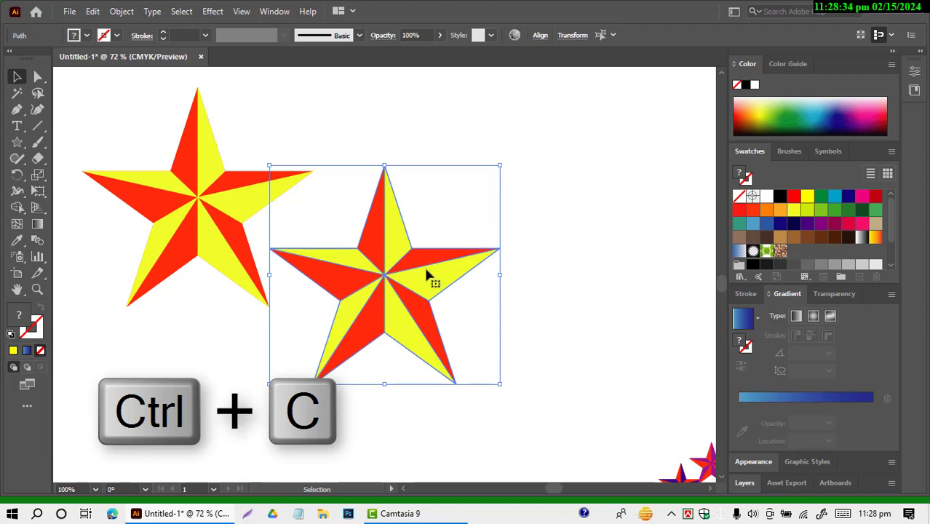
{"action": "left_click_drag", "start_coordinate": [379, 273], "coordinate": [490, 232]}
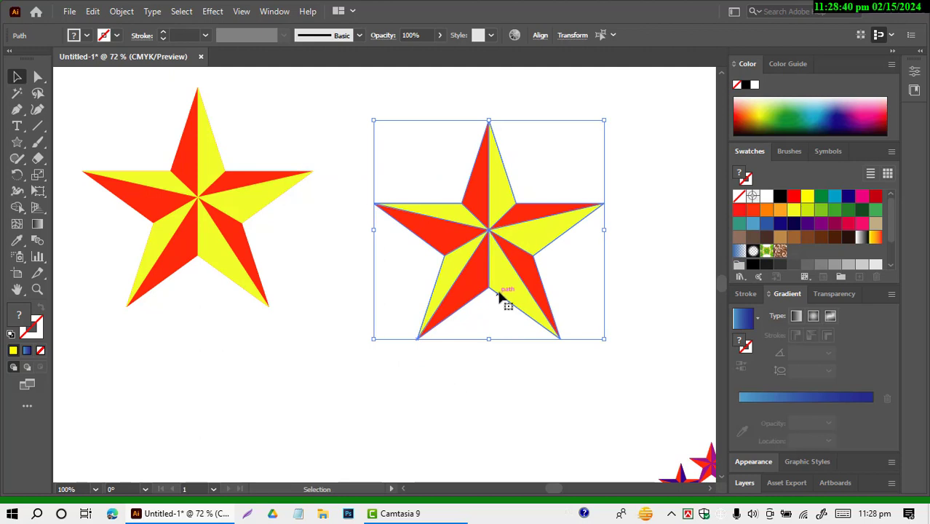
{"action": "key", "text": "Delete"}
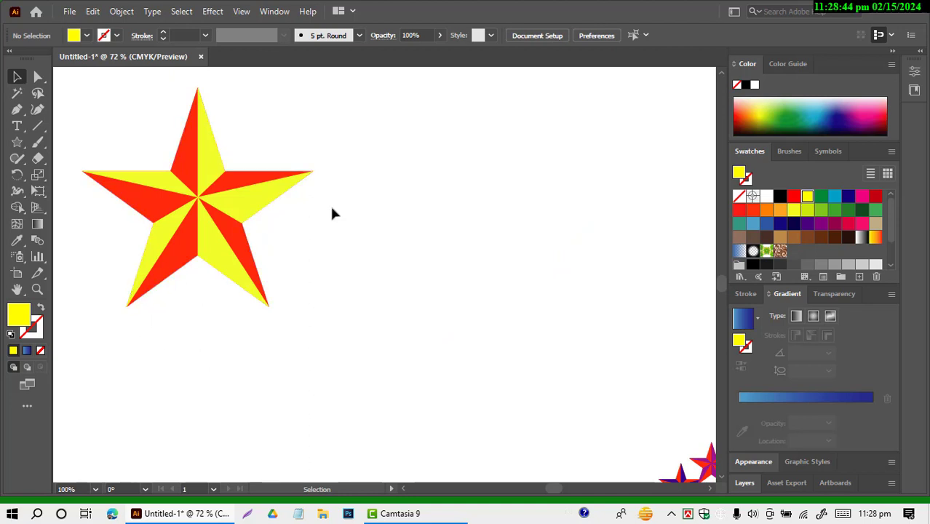
{"action": "key", "text": "ctrl+x"}
Move the entire remaining star slightly right and down on the canvas, and deselect it.
{"action": "left_click_drag", "start_coordinate": [143, 130], "coordinate": [301, 288]}
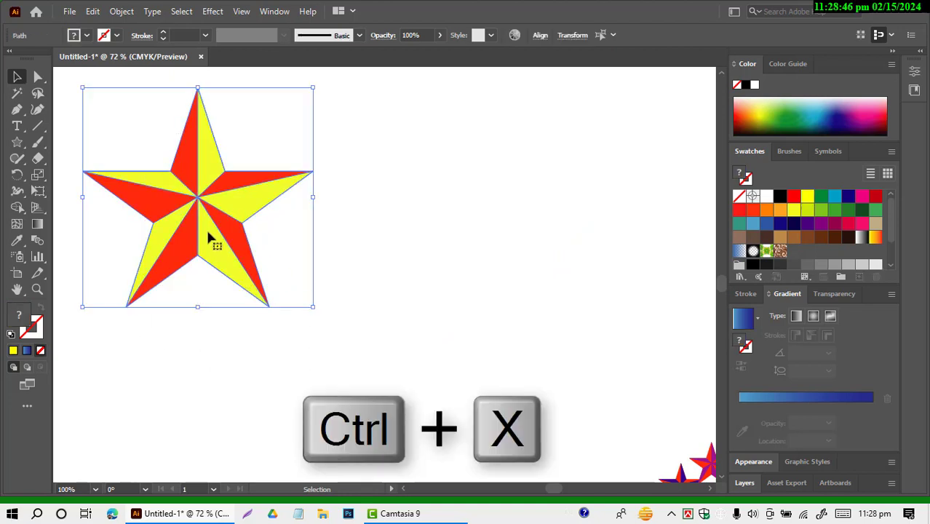
{"action": "left_click_drag", "start_coordinate": [198, 197], "coordinate": [278, 223]}
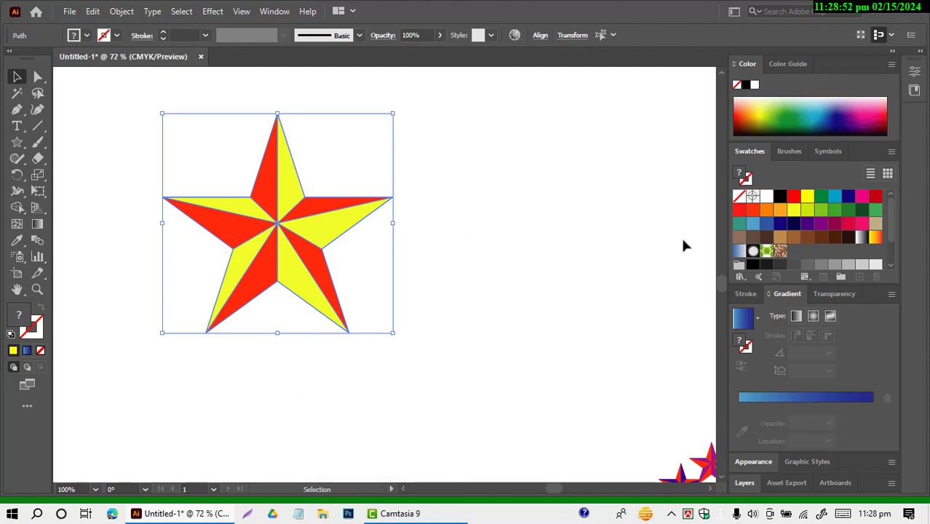
{"action": "left_click", "coordinate": [473, 244]}
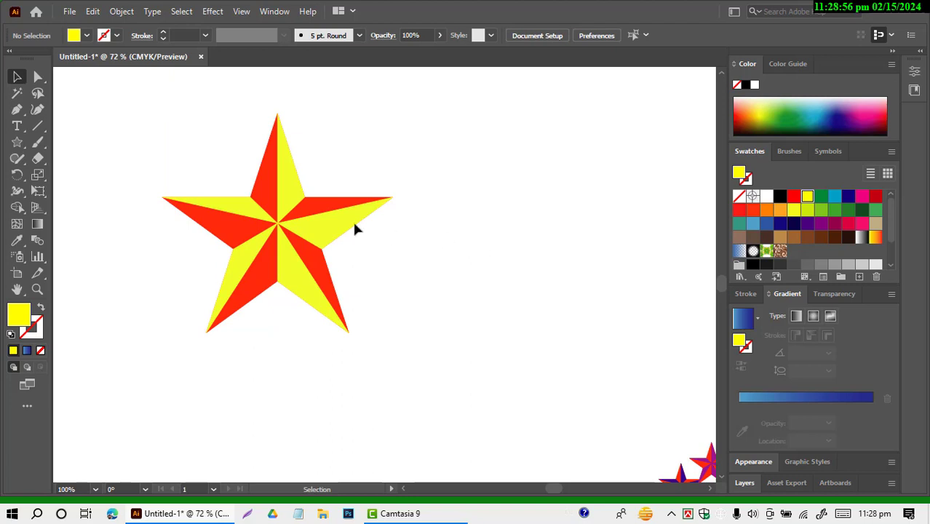
Select all yellow facets with the Magic Wand, recolour them green, and deselect them.
{"action": "left_click", "coordinate": [17, 95]}
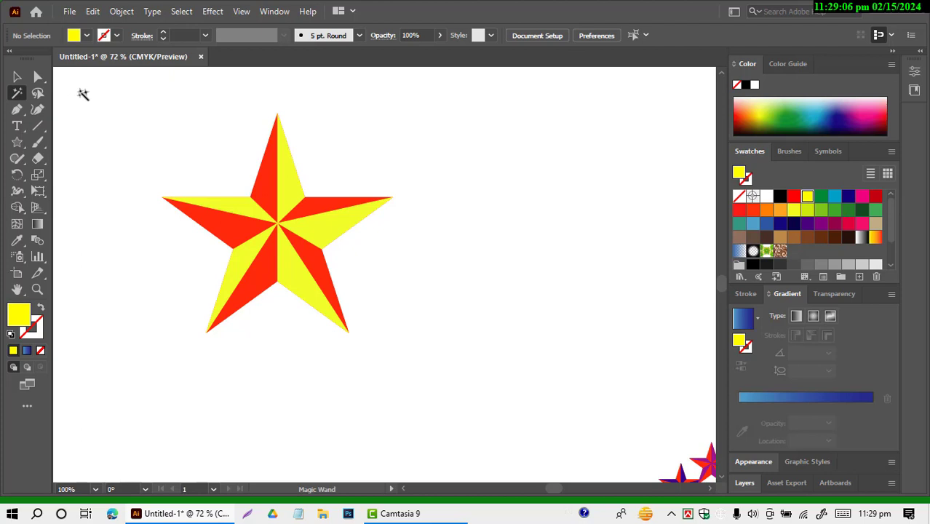
{"action": "left_click", "coordinate": [291, 187]}
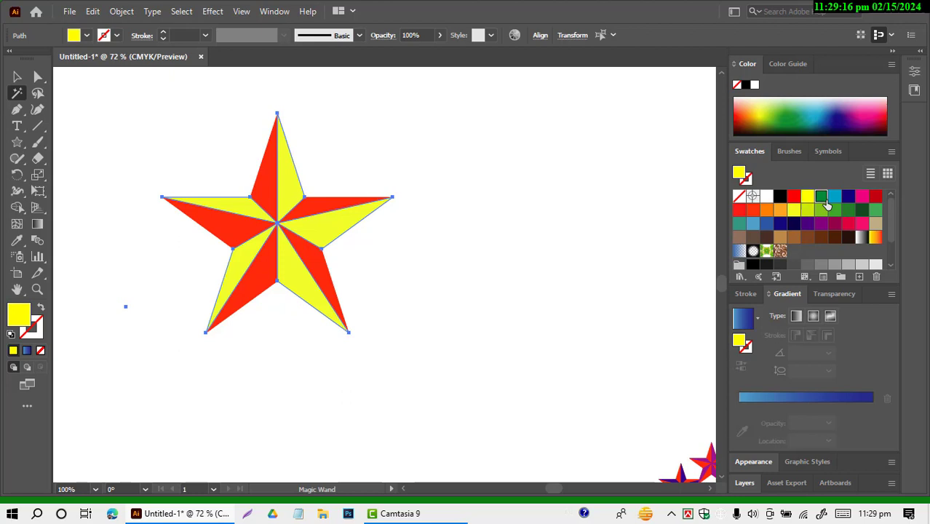
{"action": "left_click", "coordinate": [821, 197]}
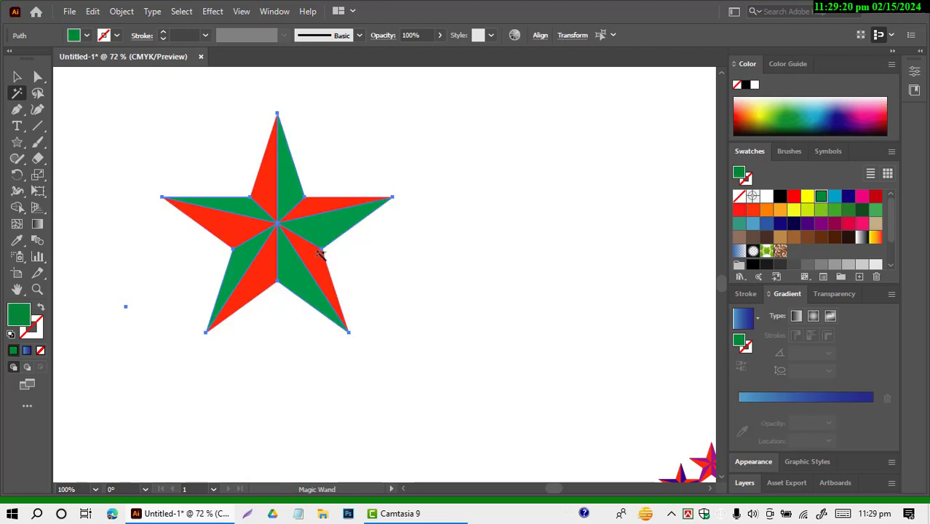
{"action": "left_click", "coordinate": [17, 77]}
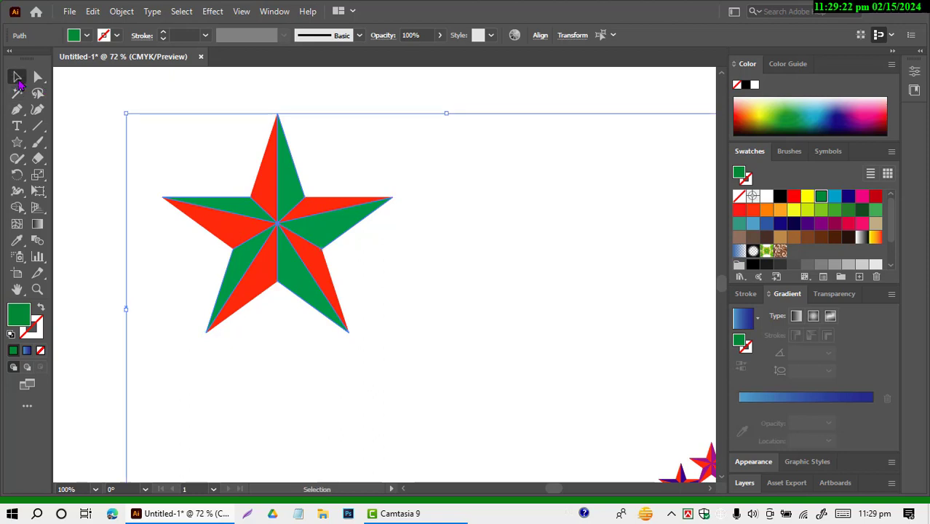
{"action": "mouse_move", "coordinate": [276, 231]}
{"action": "left_mouse_down"}
{"action": "mouse_move", "coordinate": [260, 214]}
{"action": "mouse_move", "coordinate": [280, 221]}
{"action": "left_mouse_up"}
{"action": "left_click", "coordinate": [195, 148]}
Group all facets of the red-and-green star and undo the grouping.
{"action": "left_click_drag", "start_coordinate": [193, 146], "coordinate": [380, 320]}
{"action": "key", "text": "a"}
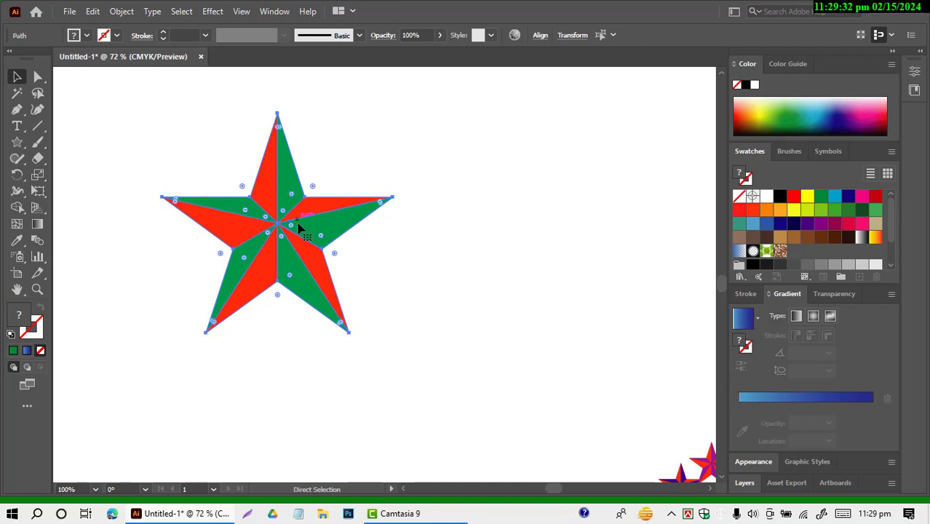
{"action": "key", "text": "v"}
{"action": "key", "text": "ctrl+g"}
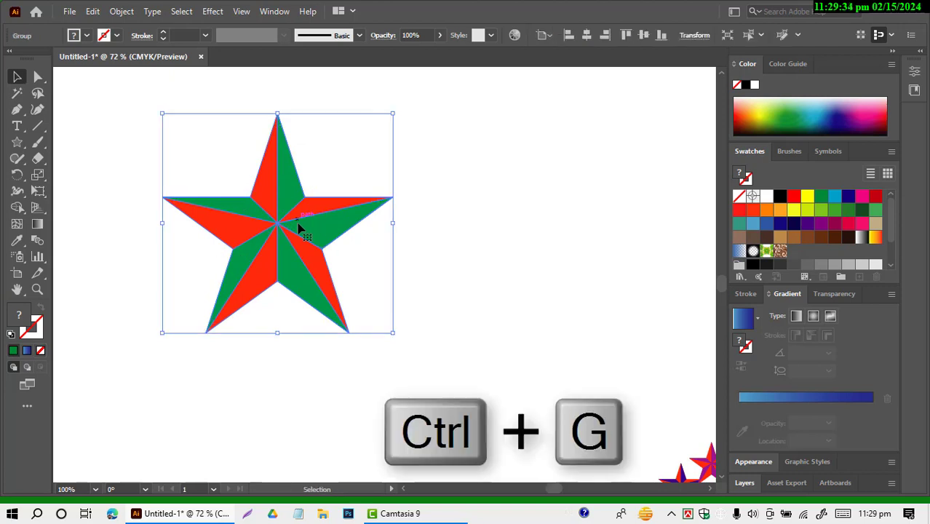
{"action": "right_click", "coordinate": [289, 227]}
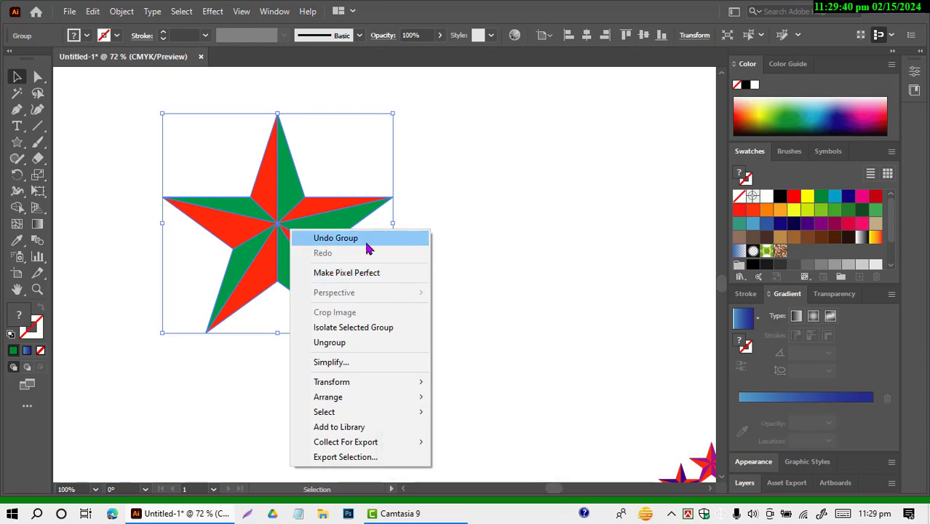
{"action": "left_click", "coordinate": [327, 239]}
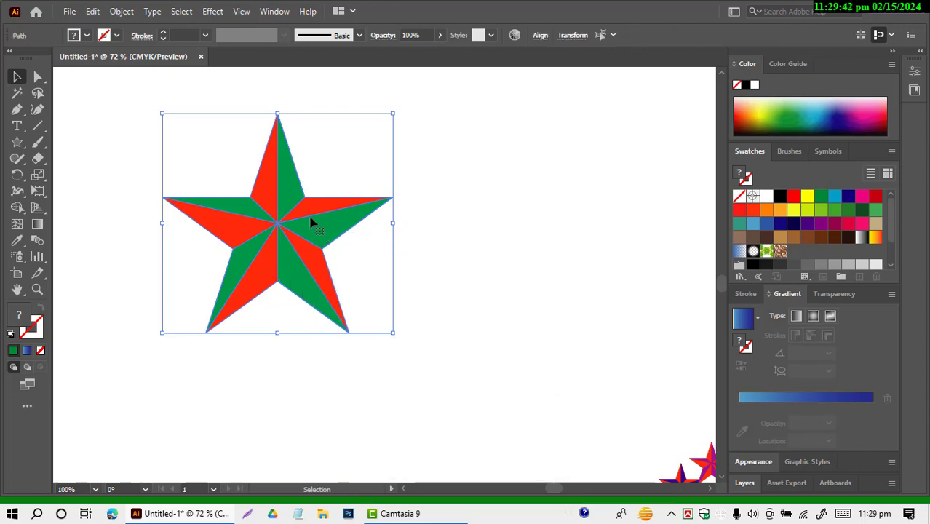
Group all facets of the red-and-green star and move the group about 117 px left and 70 px up.
{"action": "left_click", "coordinate": [528, 196]}
{"action": "left_click_drag", "start_coordinate": [150, 149], "coordinate": [428, 320]}
{"action": "right_click", "coordinate": [271, 215]}
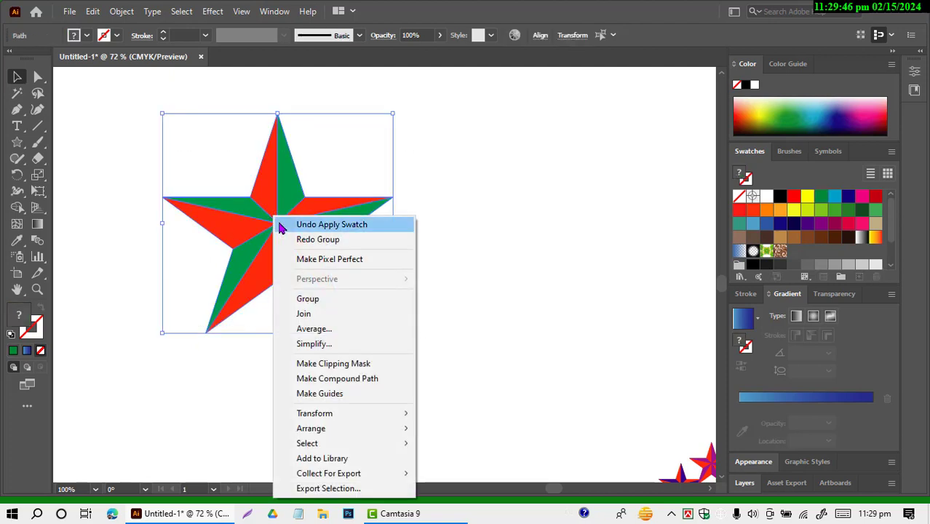
{"action": "left_click", "coordinate": [306, 303]}
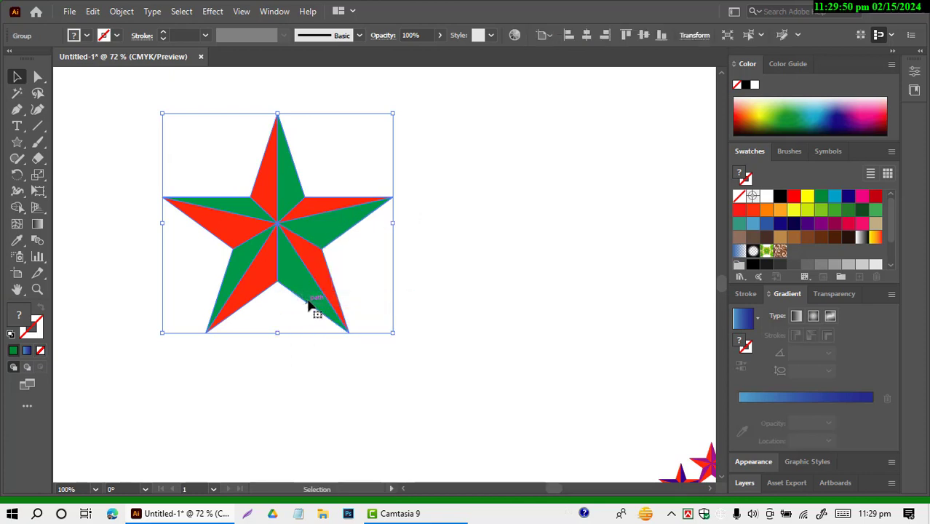
{"action": "left_click_drag", "start_coordinate": [282, 227], "coordinate": [201, 180]}
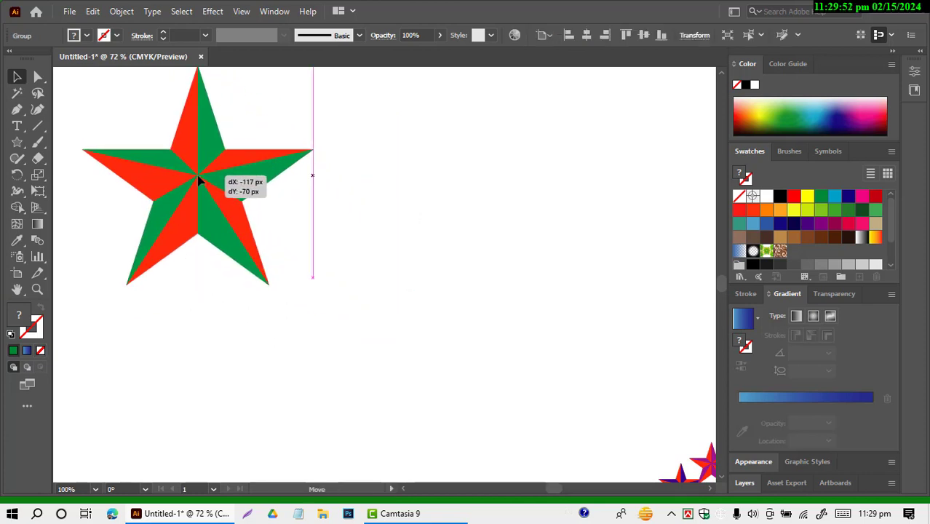
{"action": "left_click", "coordinate": [471, 282]}
Paste the red-and-yellow star from the clipboard and position it to the right of the green star.
{"action": "key", "text": "a"}
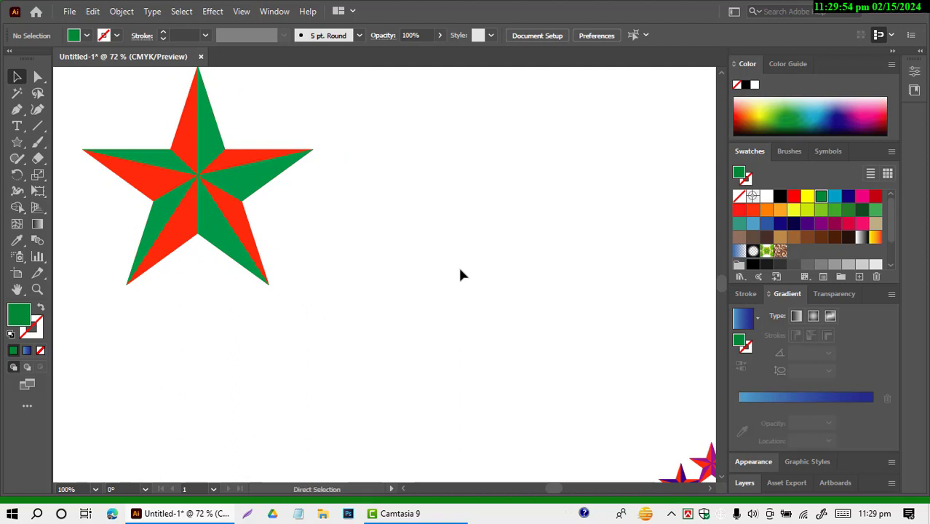
{"action": "key", "text": "ctrl+v"}
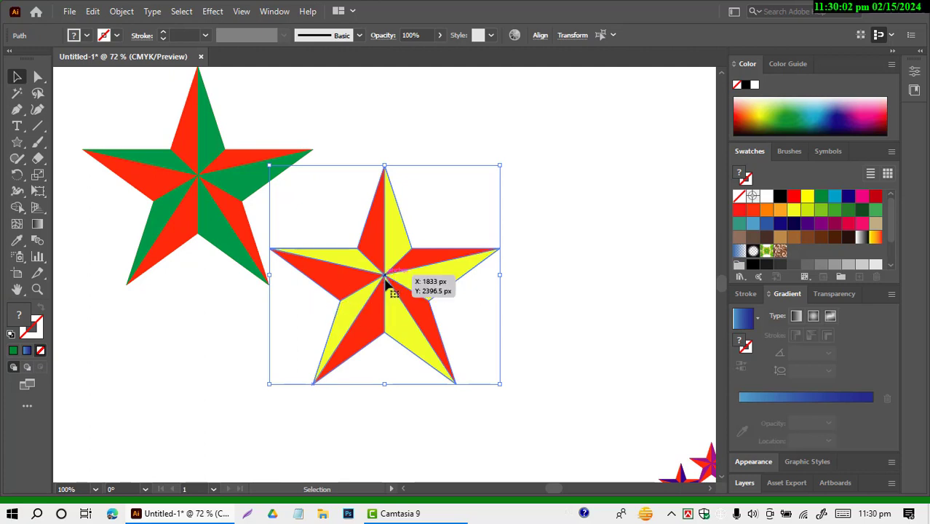
{"action": "left_click_drag", "start_coordinate": [432, 261], "coordinate": [470, 211]}
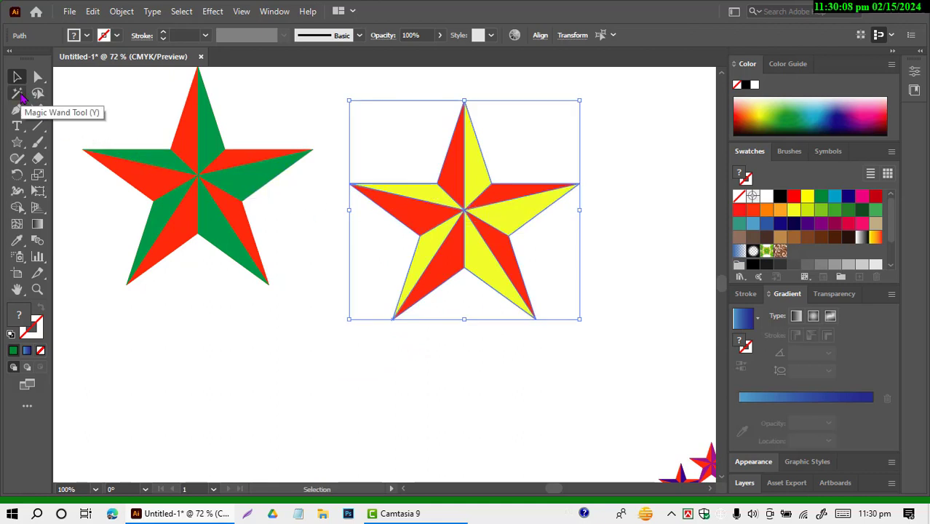
Select the pasted star's yellow facets with the Magic Wand, recolour them dark magenta, and deselect them.
{"action": "left_click", "coordinate": [18, 93]}
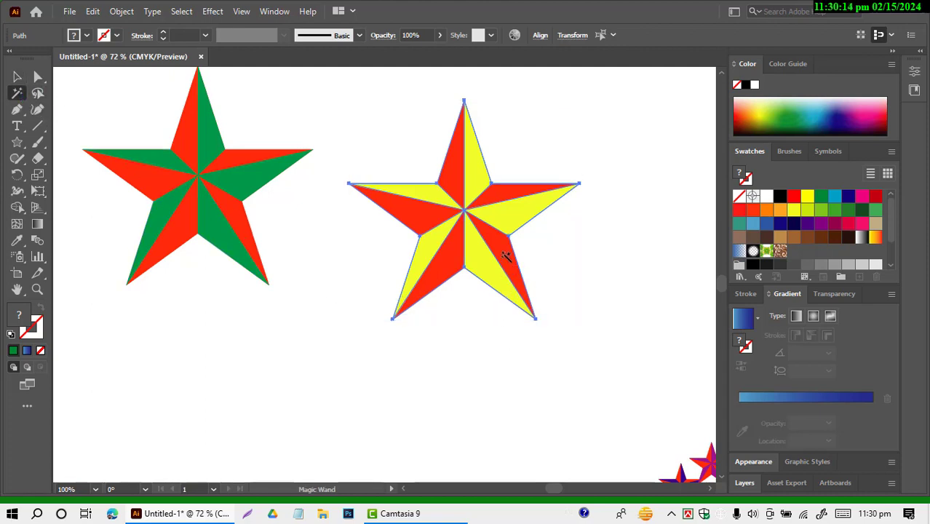
{"action": "left_click", "coordinate": [474, 175]}
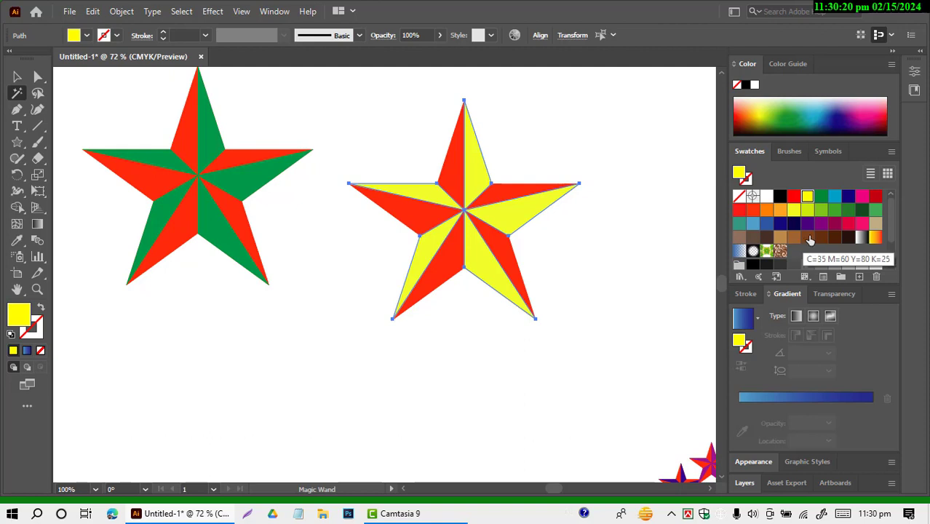
{"action": "left_click", "coordinate": [834, 226]}
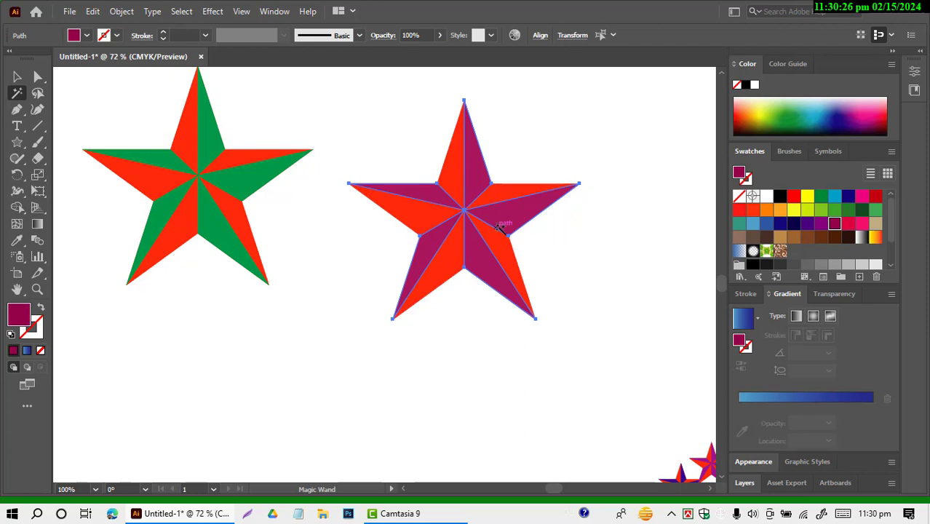
{"action": "left_click", "coordinate": [17, 77]}
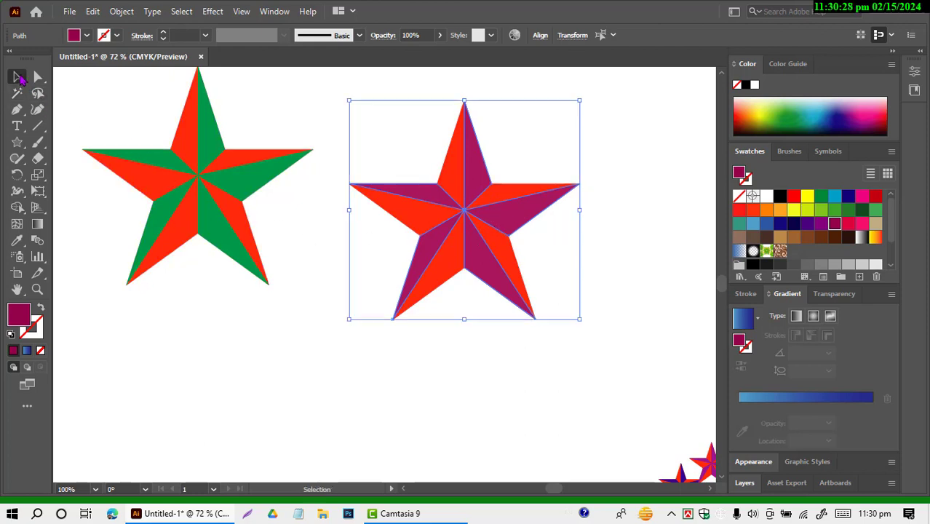
{"action": "left_click", "coordinate": [482, 356]}
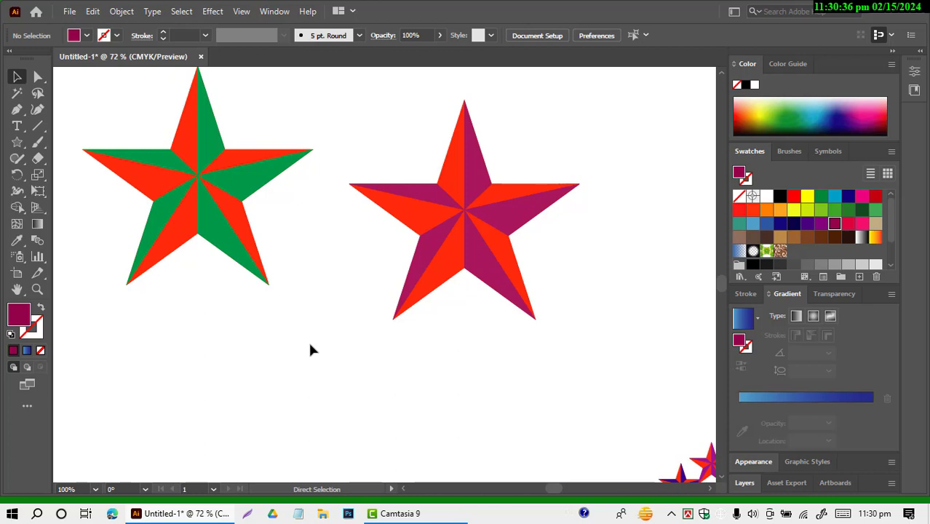
Paste another red-and-yellow star, group its facets, and place it below and between the green and magenta stars.
{"action": "key", "text": "ctrl+v"}
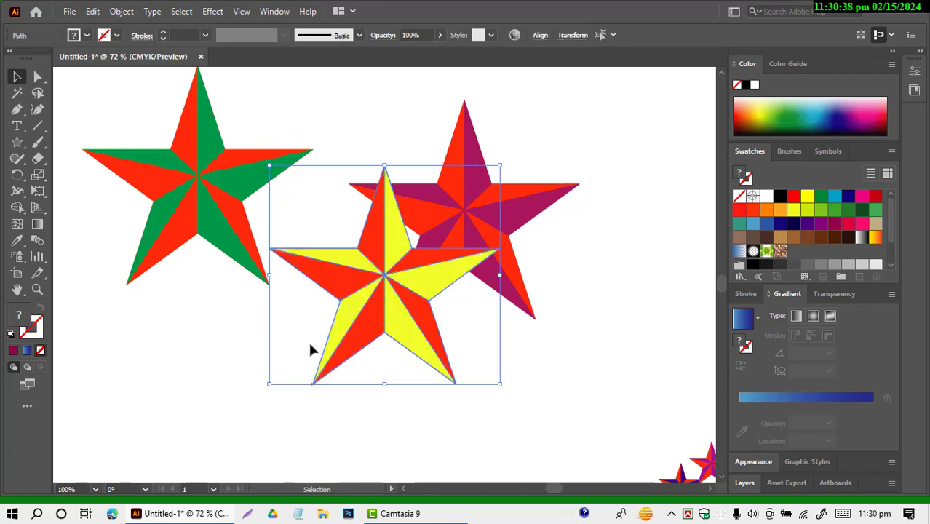
{"action": "right_click", "coordinate": [373, 265]}
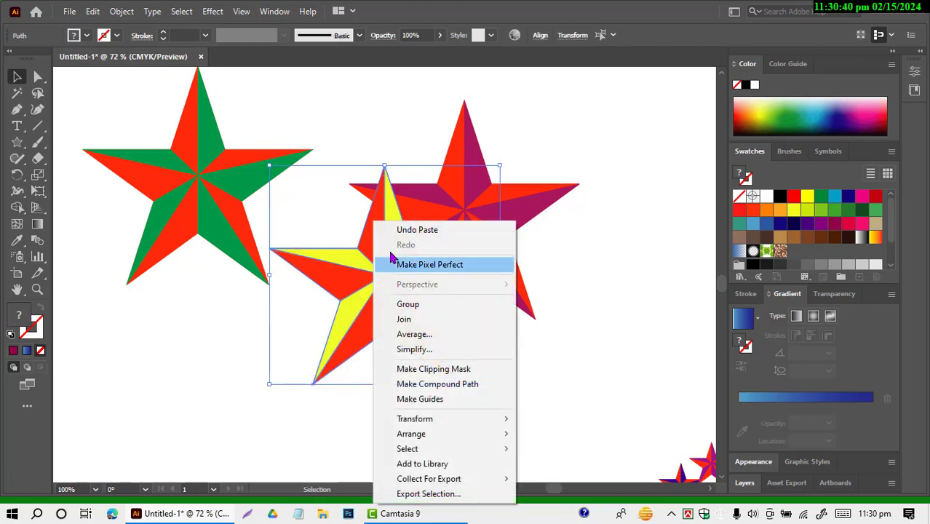
{"action": "left_click", "coordinate": [407, 304]}
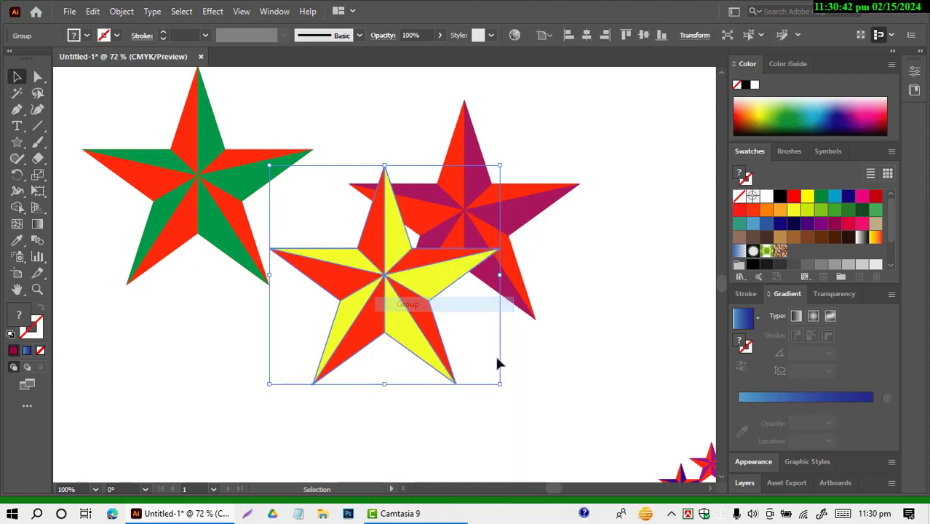
{"action": "left_click_drag", "start_coordinate": [384, 273], "coordinate": [349, 339]}
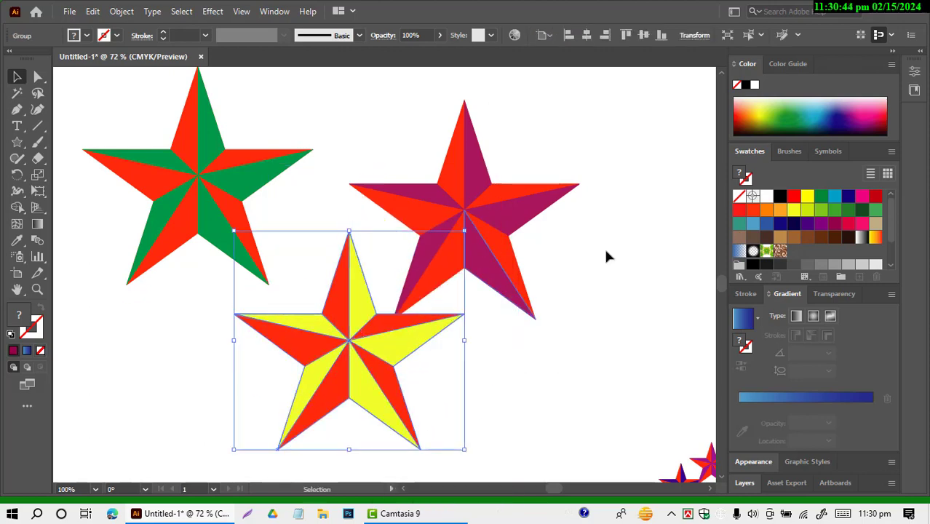
Try a solid brown fill on the grouped red-and-yellow star and undo it.
{"action": "left_click", "coordinate": [740, 236]}
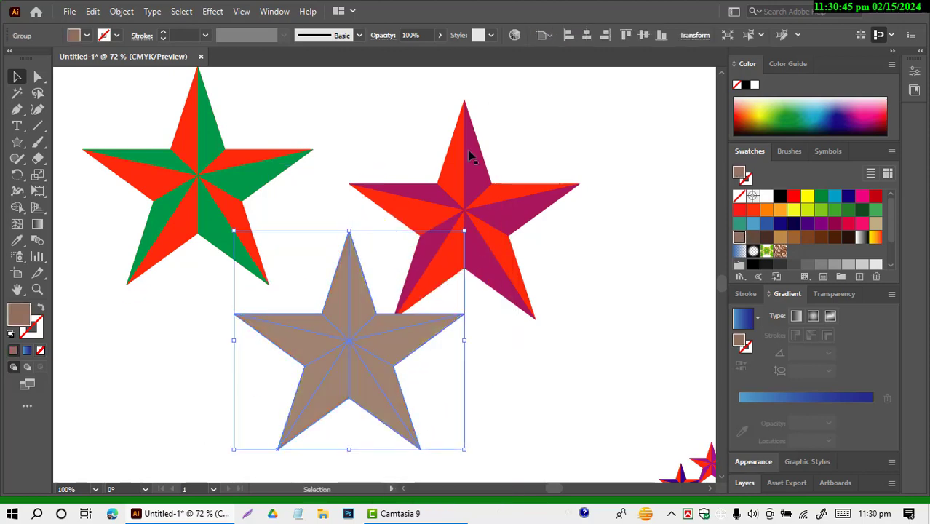
{"action": "left_click", "coordinate": [688, 256]}
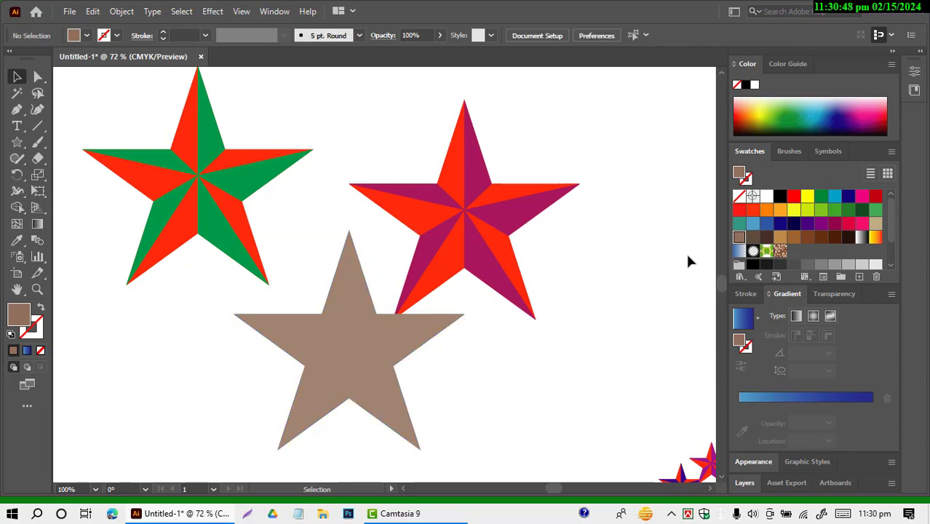
{"action": "key", "text": "ctrl+z"}
{"action": "left_click", "coordinate": [386, 141]}
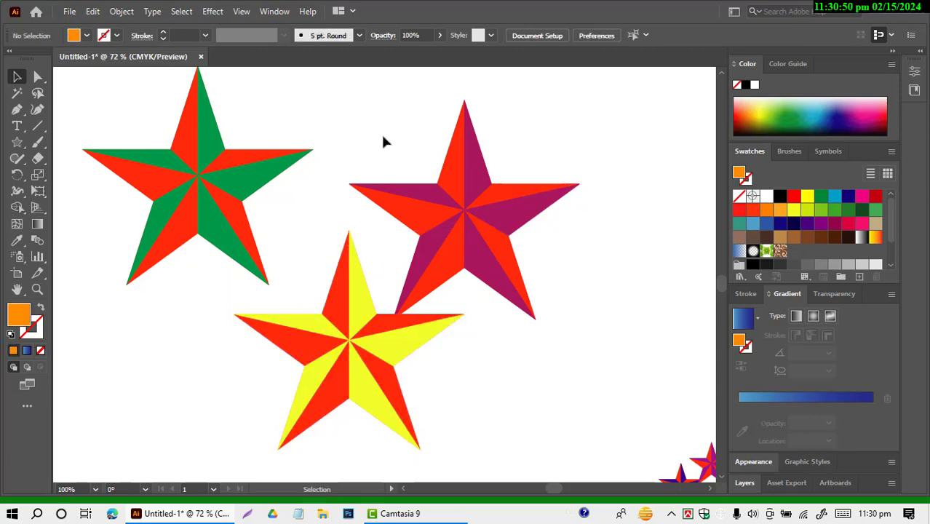
Group all facets of the red-and-magenta star and move the group to the right, clear of the yellow star.
{"action": "left_click_drag", "start_coordinate": [363, 134], "coordinate": [511, 255]}
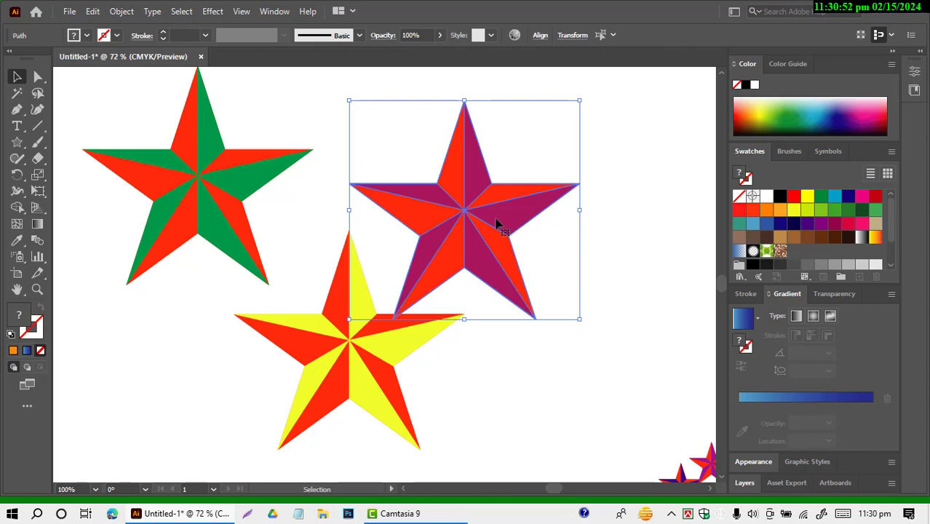
{"action": "right_click", "coordinate": [497, 225]}
{"action": "left_click", "coordinate": [529, 301]}
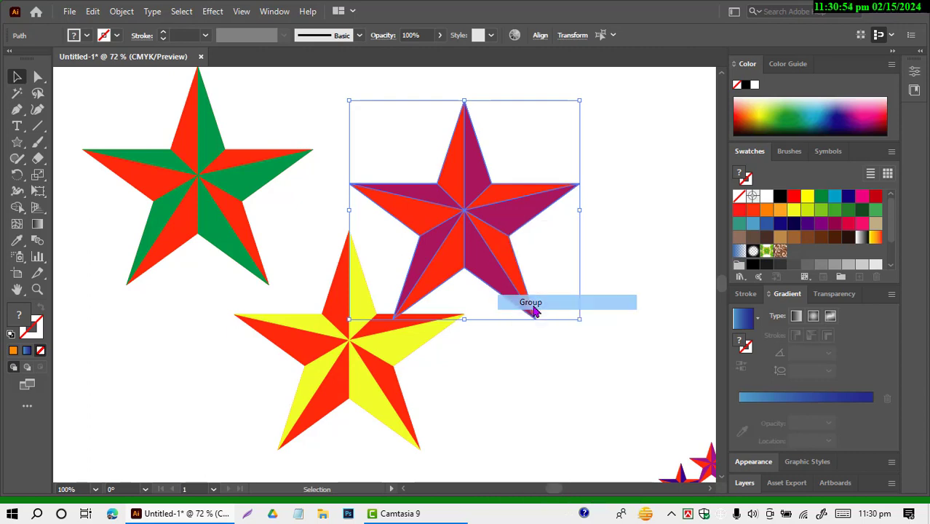
{"action": "left_click", "coordinate": [653, 312]}
{"action": "left_click_drag", "start_coordinate": [475, 220], "coordinate": [583, 207]}
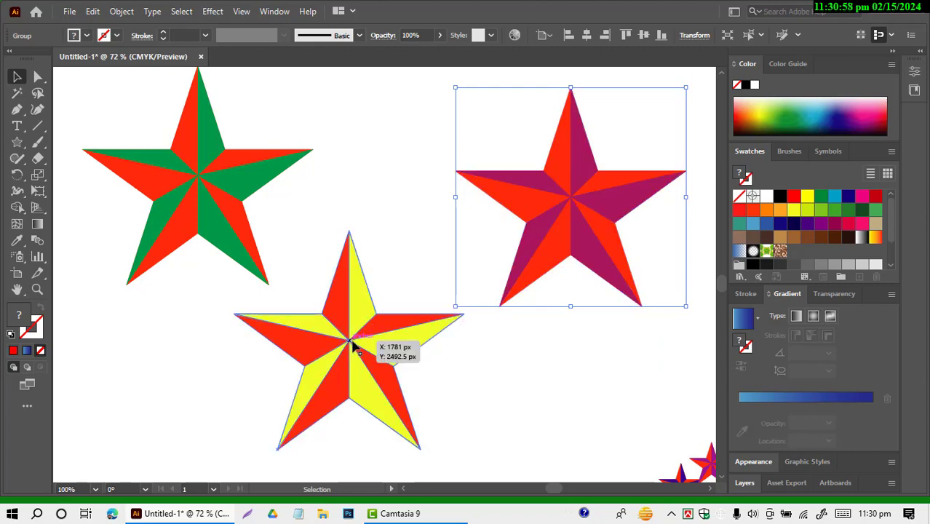
Arrange the three stars side by side, with the yellow one between the green and magenta ones, and deselect them.
{"action": "left_click_drag", "start_coordinate": [352, 343], "coordinate": [396, 233]}
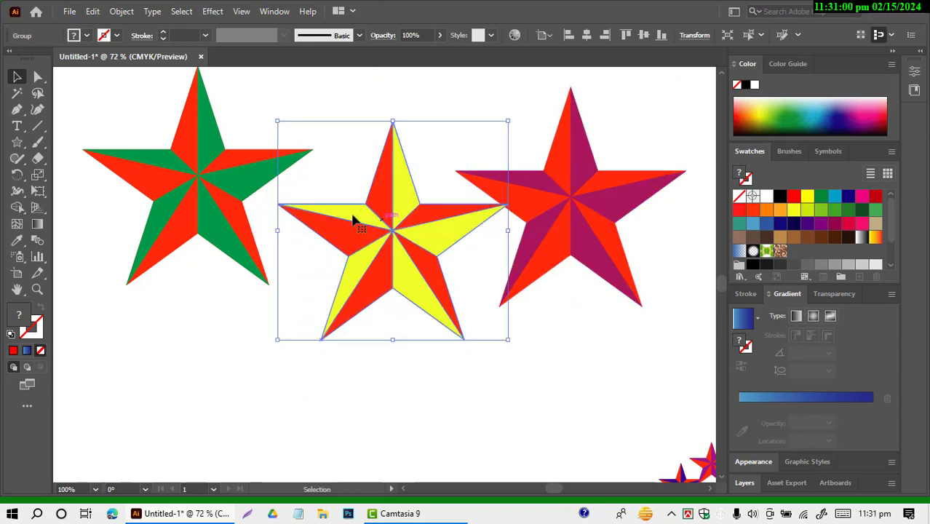
{"action": "left_click", "coordinate": [197, 181]}
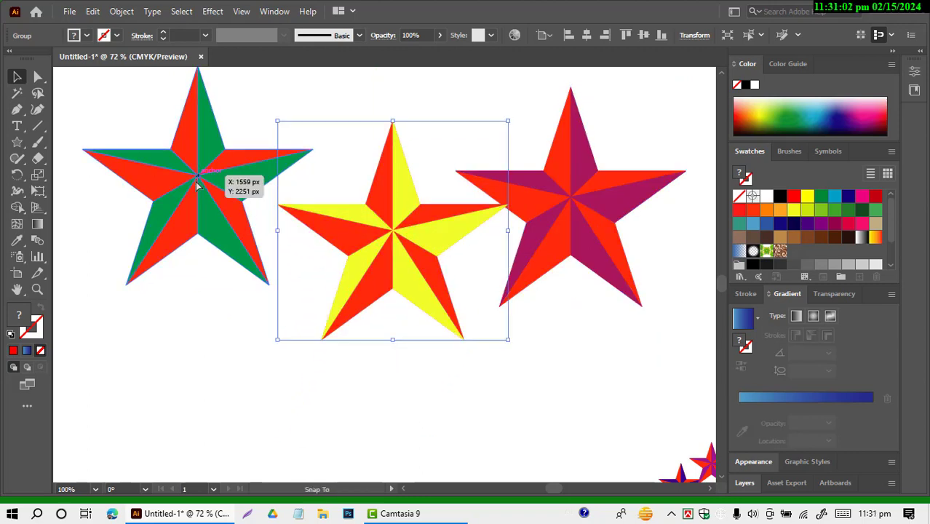
{"action": "left_click_drag", "start_coordinate": [196, 182], "coordinate": [172, 219]}
{"action": "left_click_drag", "start_coordinate": [579, 202], "coordinate": [607, 251]}
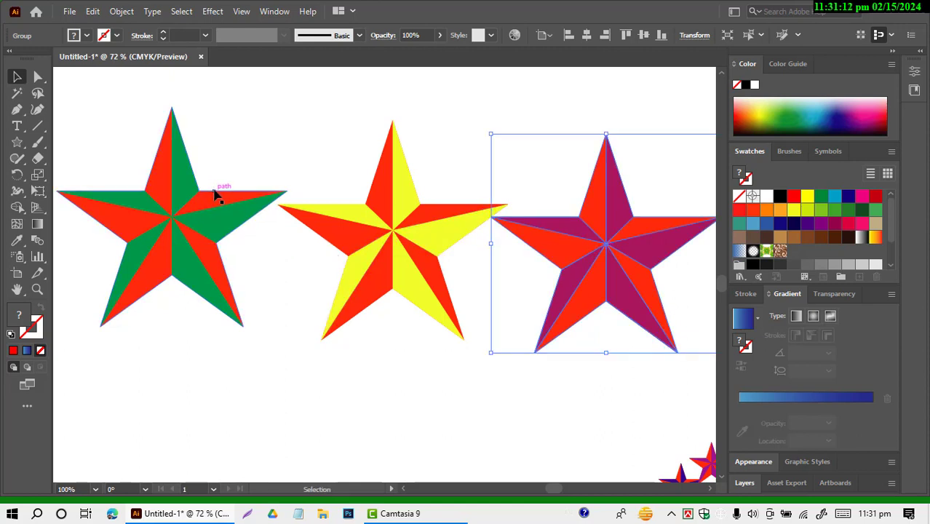
{"action": "left_click", "coordinate": [295, 301]}
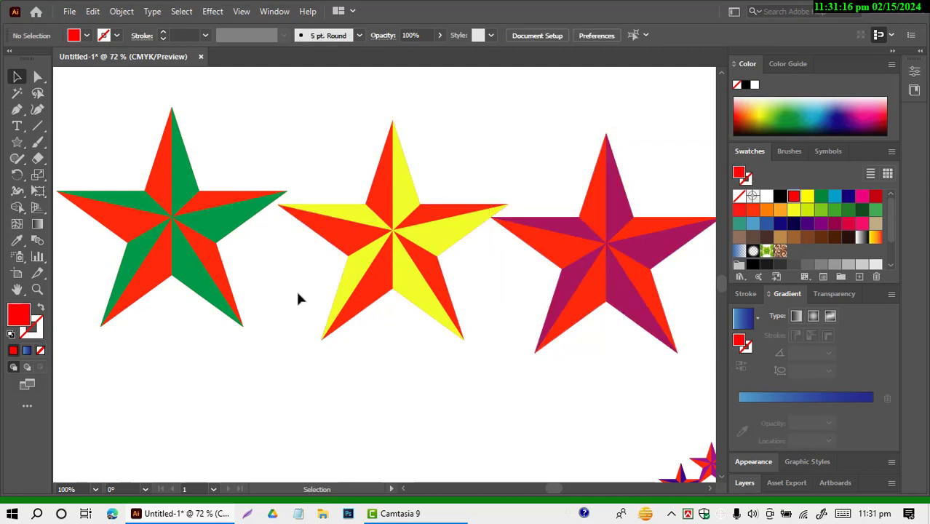